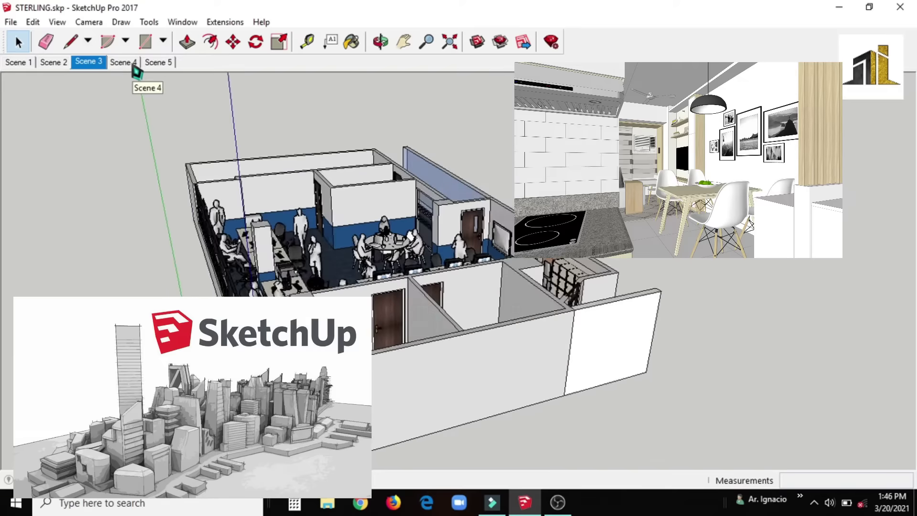
Show the Scene 5 view of the office model
click(160, 63)
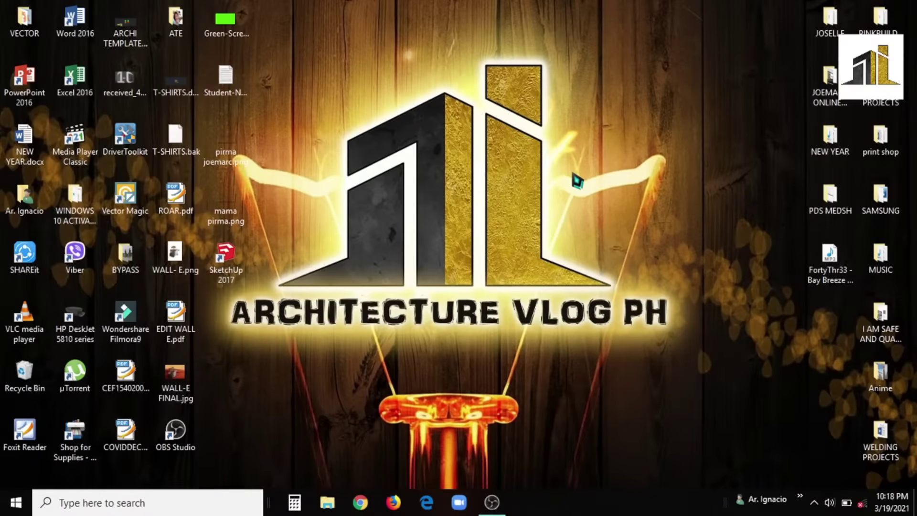
Launch SketchUp 2017 with a new Architectural Design - Millimeters model and reposition the floating Getting Started toolbar slightly
click(226, 260)
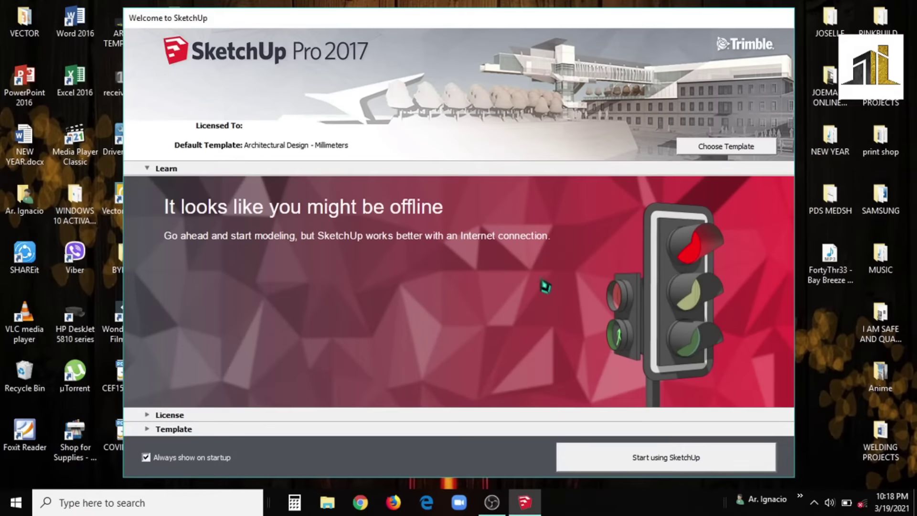
click(706, 149)
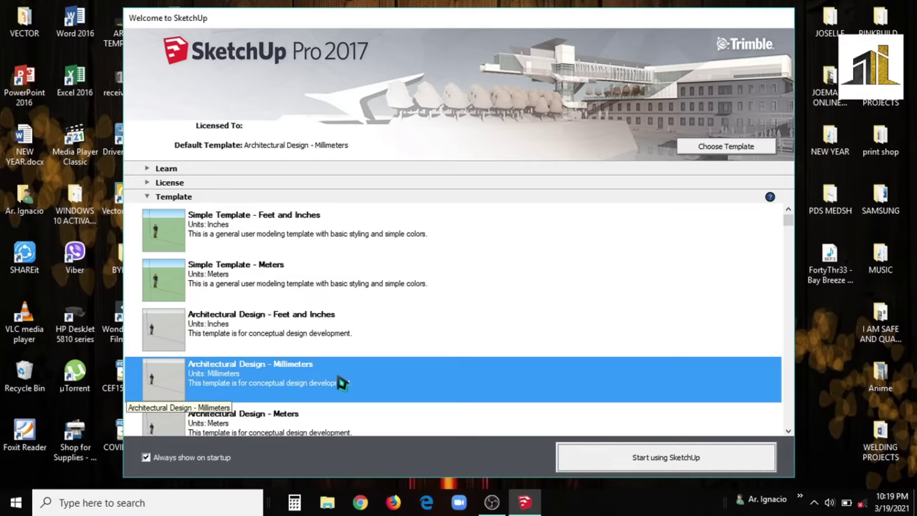
click(678, 461)
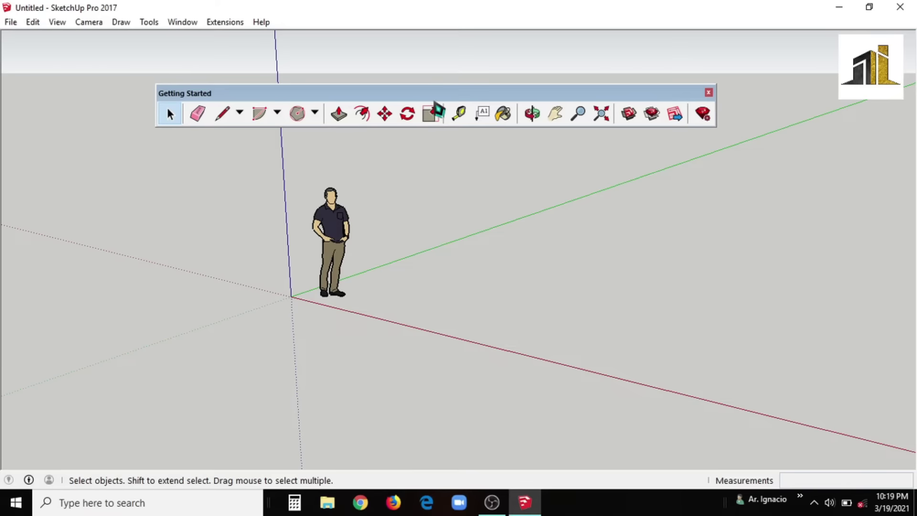
mouse_move(394, 96)
mouse_down()
mouse_move(387, 81)
mouse_move(422, 100)
mouse_move(400, 91)
mouse_up()
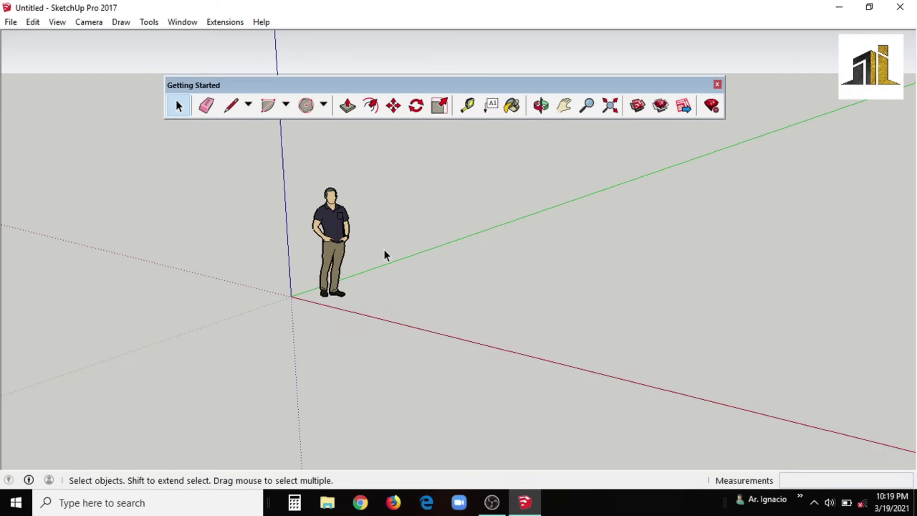
Select the standing human figure, deselect it, and reselect it with a selection window around it
click(178, 105)
click(328, 222)
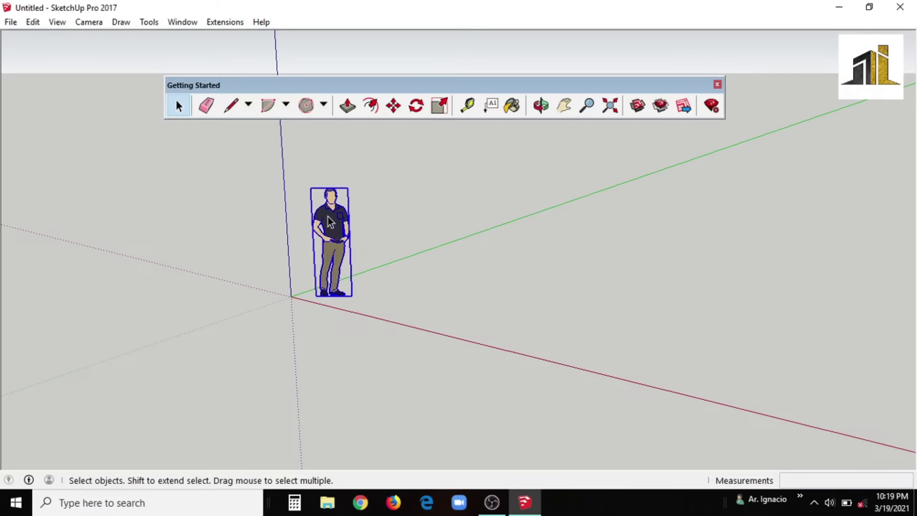
scroll(376, 272, up, 3)
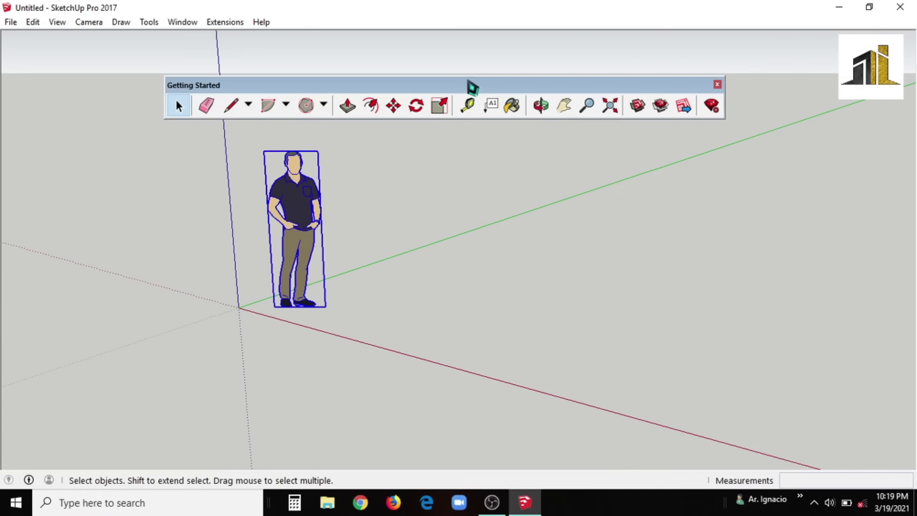
scroll(435, 363, down, 2)
scroll(382, 294, up, 3)
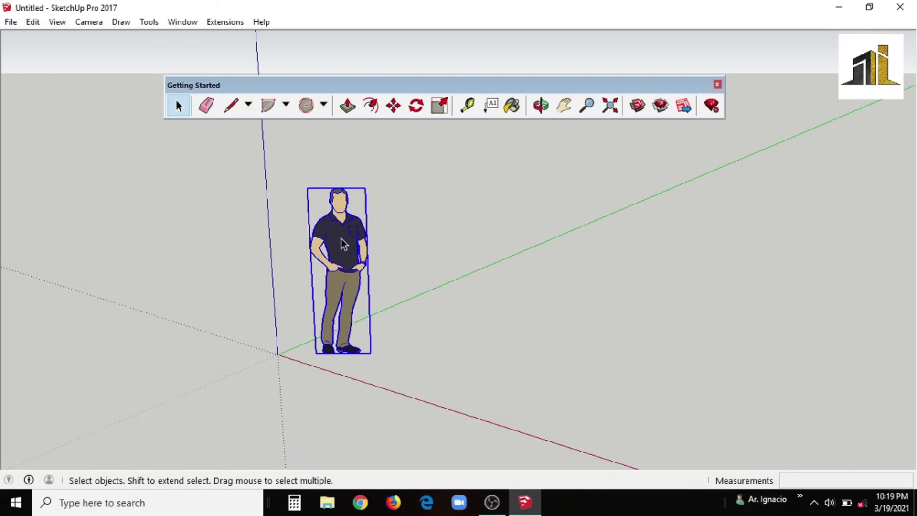
click(237, 164)
drag(208, 147, 552, 397)
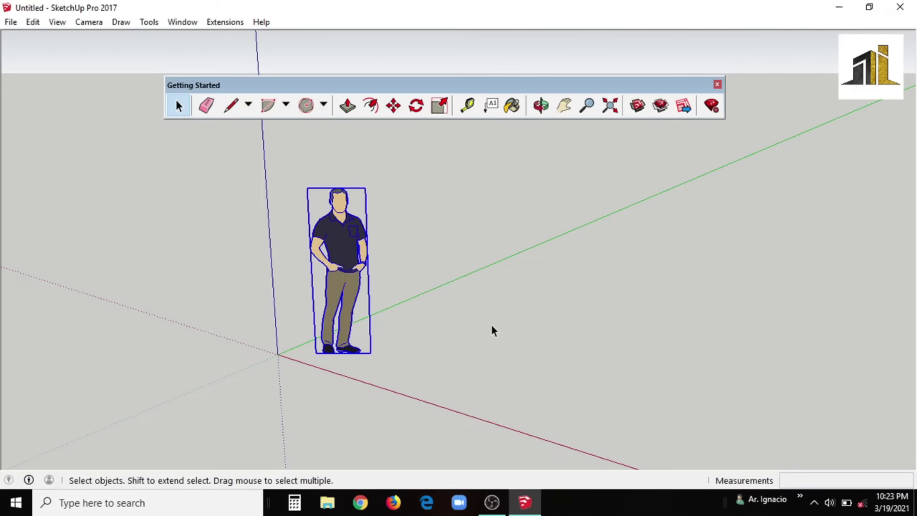
Erase the standing human figure from the model with the Eraser tool
click(209, 106)
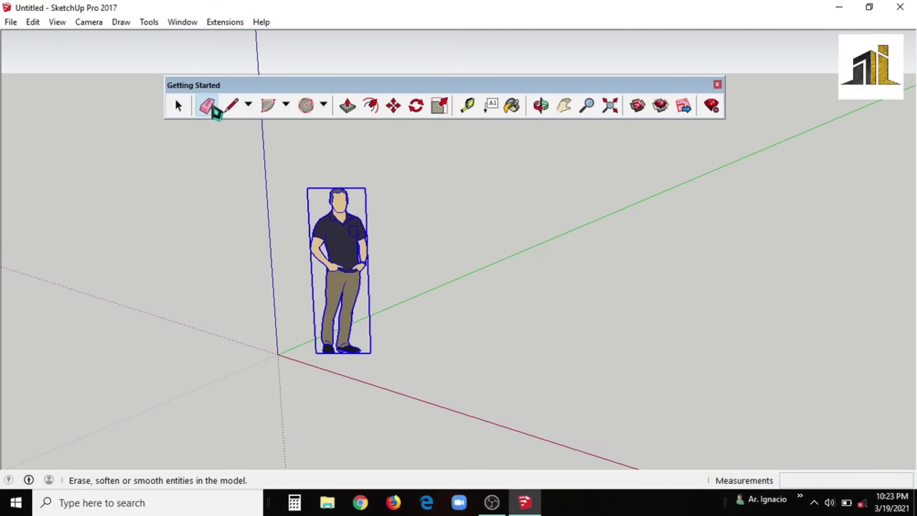
scroll(687, 282, down, 2)
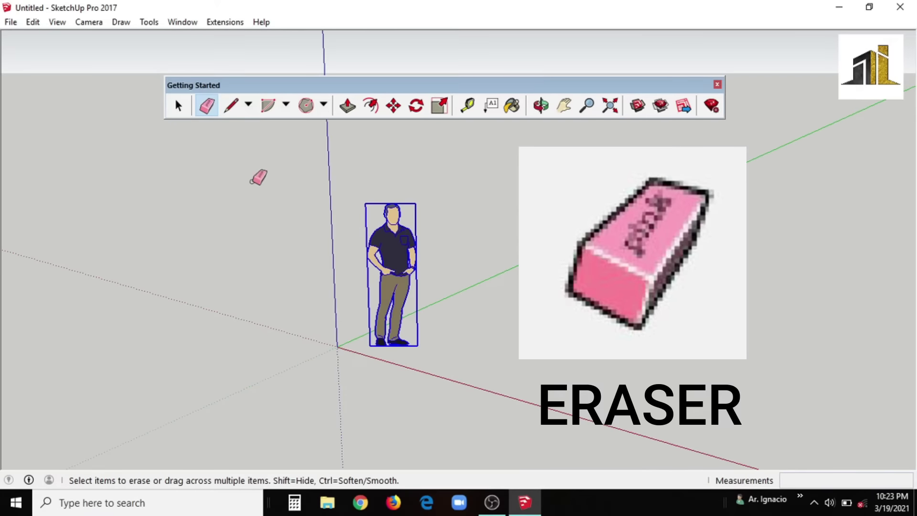
scroll(425, 235, up, 4)
scroll(374, 270, up, 1)
scroll(377, 268, down, 2)
scroll(427, 268, up, 3)
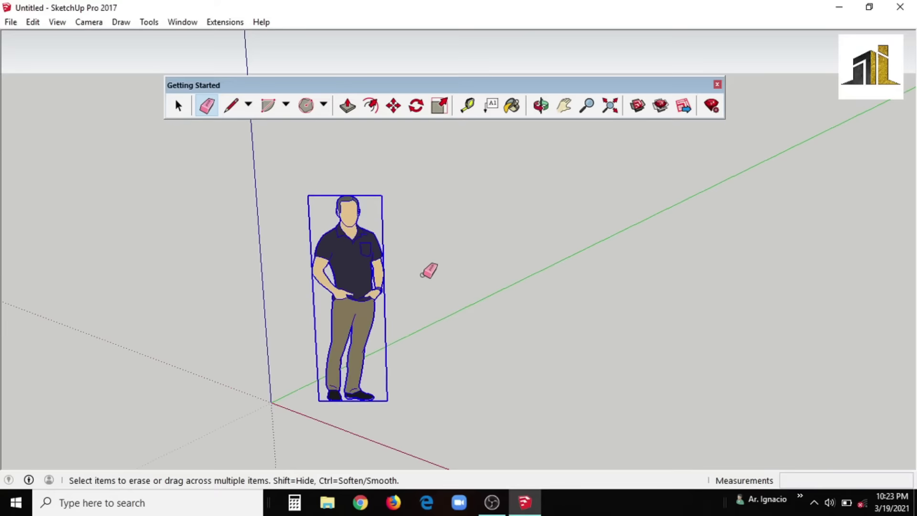
scroll(511, 293, down, 2)
scroll(511, 292, up, 1)
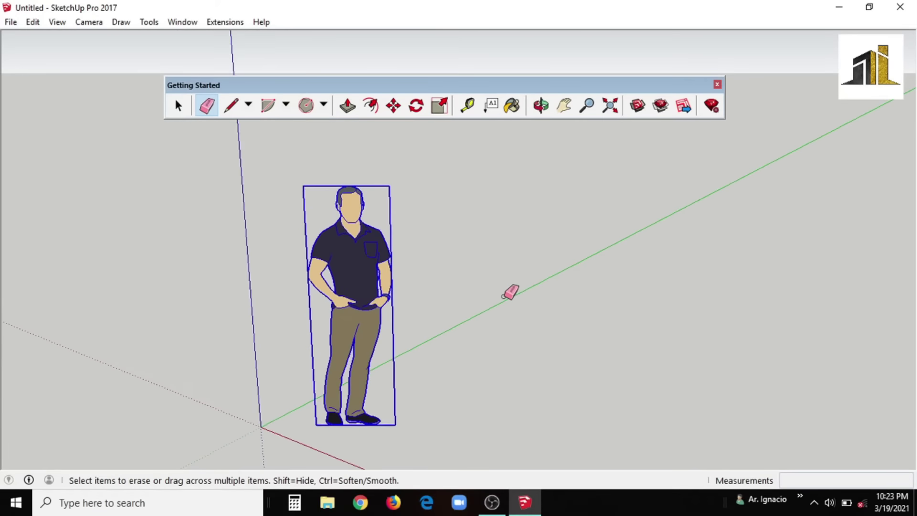
scroll(456, 292, up, 3)
scroll(417, 276, down, 3)
scroll(370, 233, up, 2)
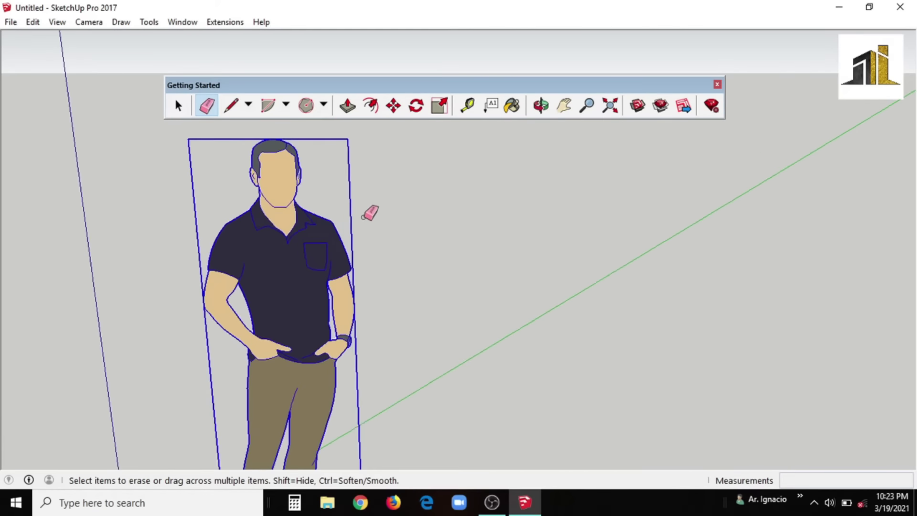
scroll(364, 214, down, 2)
scroll(374, 256, up, 2)
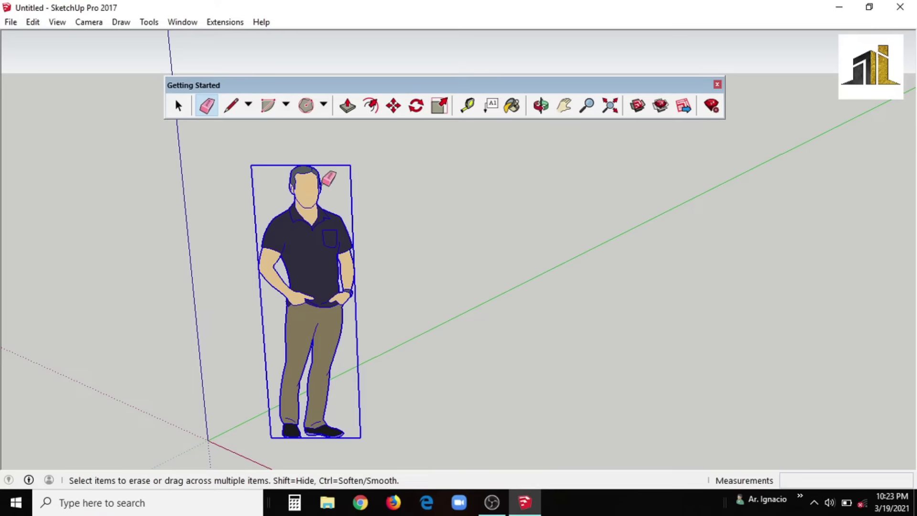
click(328, 240)
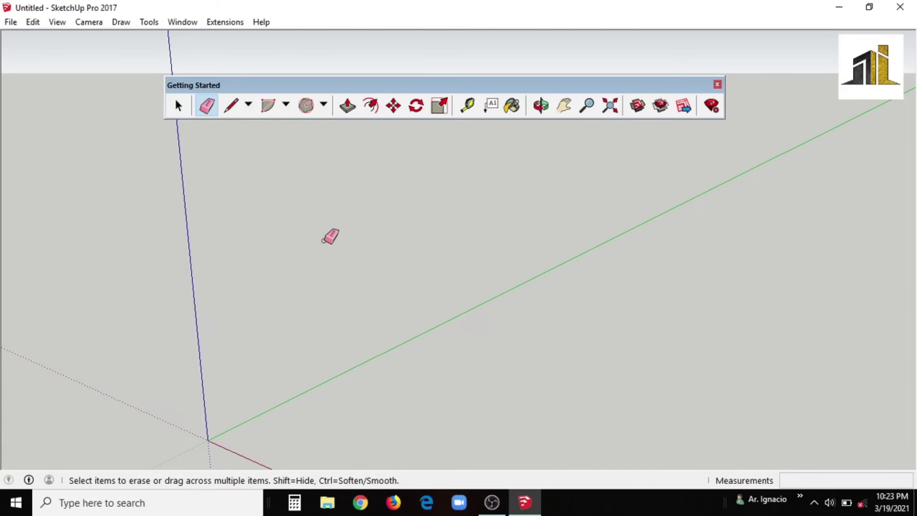
scroll(337, 325, down, 3)
scroll(365, 342, up, 2)
Draw two separate straight lines that cross each other beside the green axis
click(231, 105)
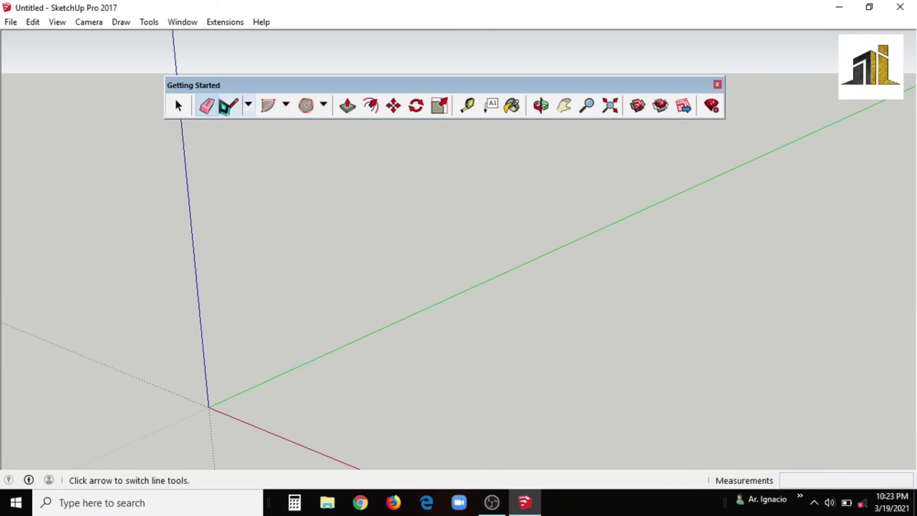
click(361, 385)
click(509, 307)
key(Escape)
click(431, 289)
click(669, 377)
key(Escape)
scroll(518, 317, up, 3)
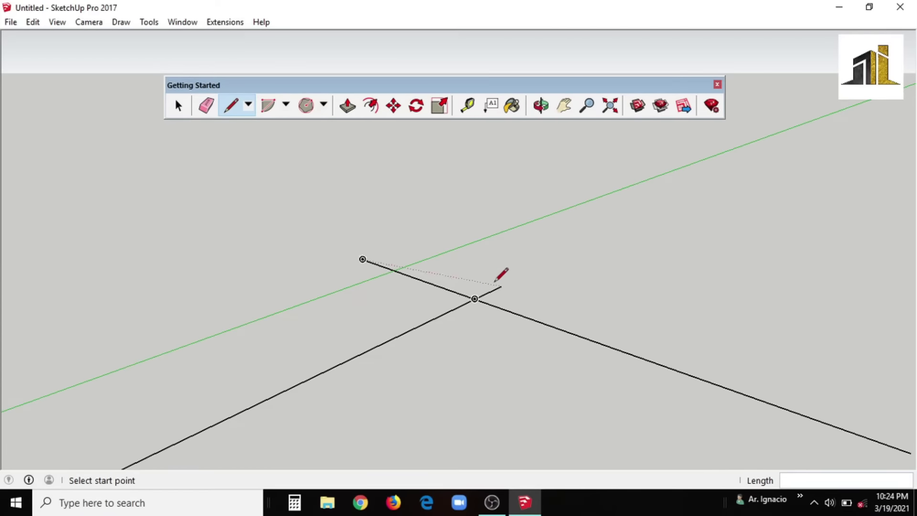
Erase the two short overhanging ends beyond the intersection of the crossing lines, leaving a clean corner
click(207, 106)
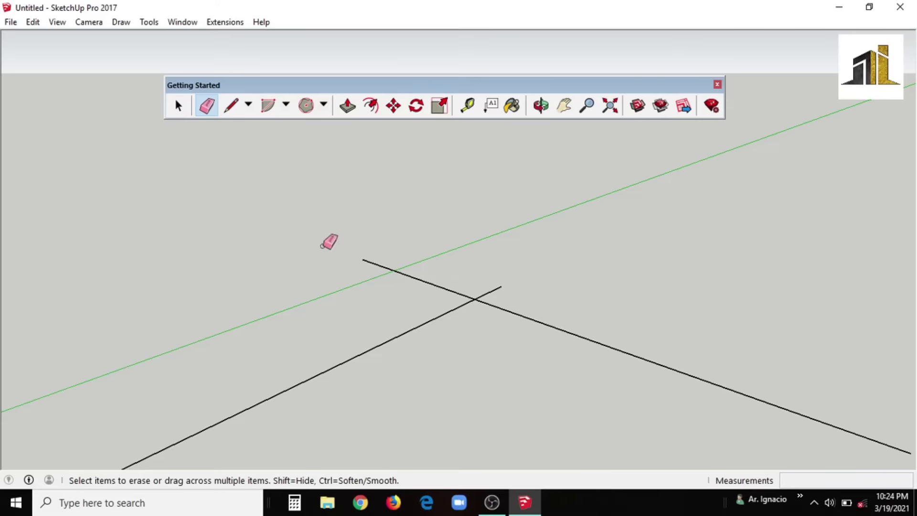
drag(367, 283, 450, 244)
click(485, 295)
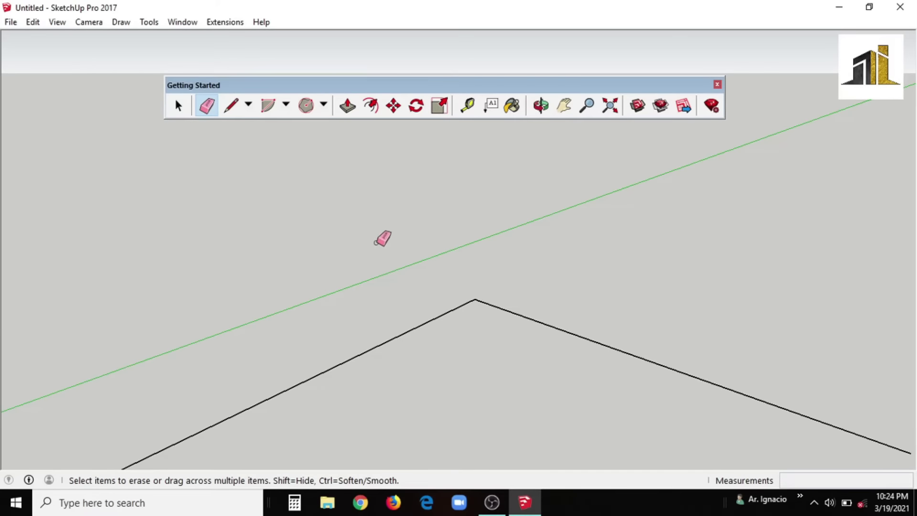
Erase the two remaining lines that form the corner
scroll(334, 237, down, 3)
drag(396, 344, 357, 296)
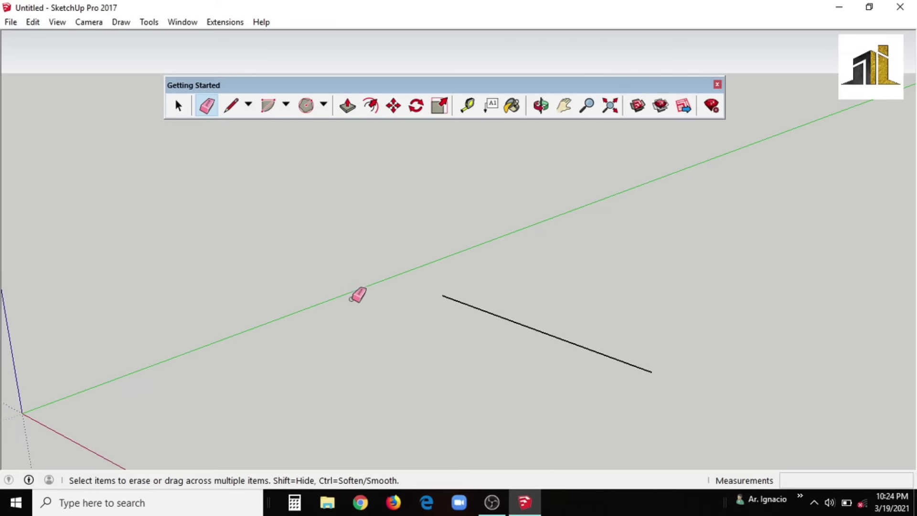
mouse_move(568, 286)
mouse_down()
mouse_move(525, 346)
mouse_move(506, 351)
mouse_up()
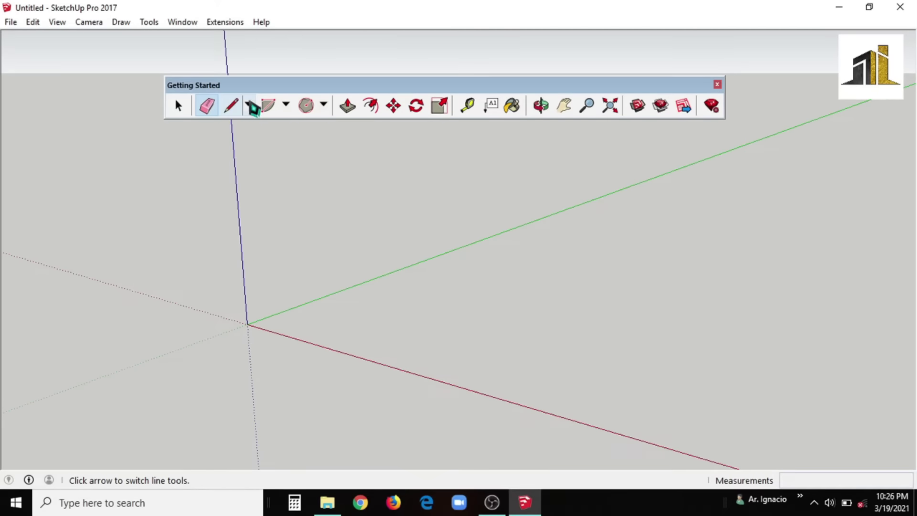
Switch the line tool to Freehand and back to the straight Line
click(248, 105)
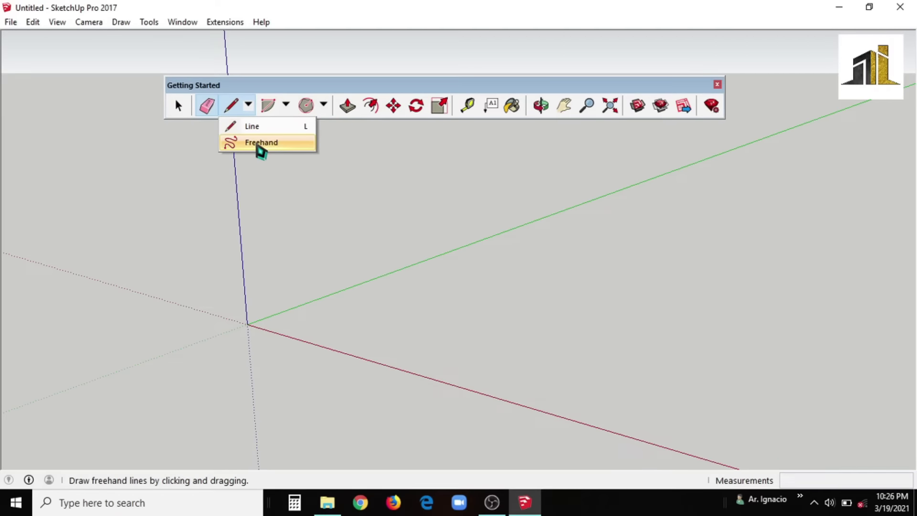
click(259, 144)
click(248, 108)
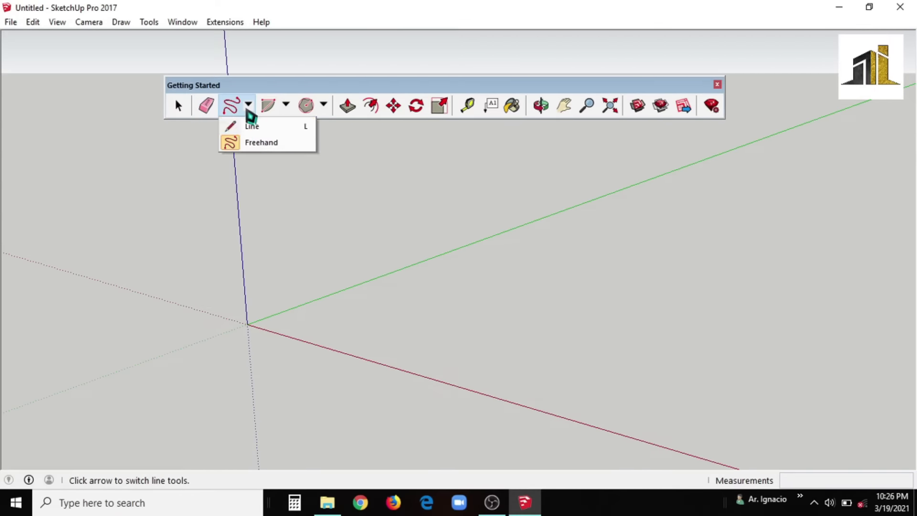
click(253, 127)
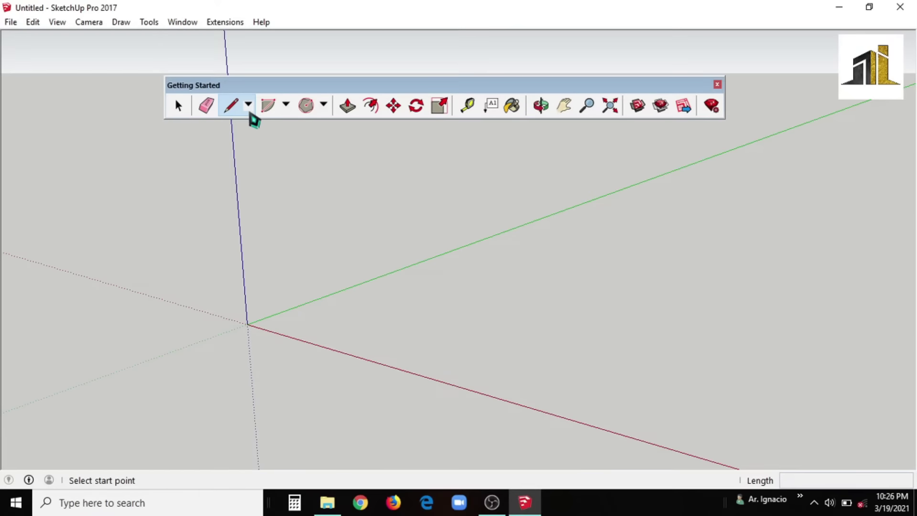
Draw a closed four-sided face of about 2300 by 4760 mm between the red and green axes with the Line tool
scroll(335, 191, down, 2)
click(542, 105)
drag(477, 248, 552, 382)
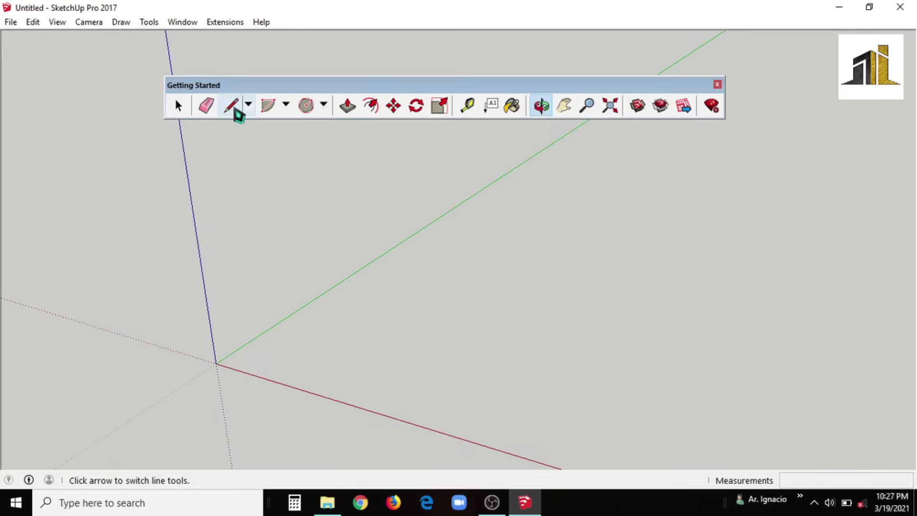
click(234, 109)
click(352, 316)
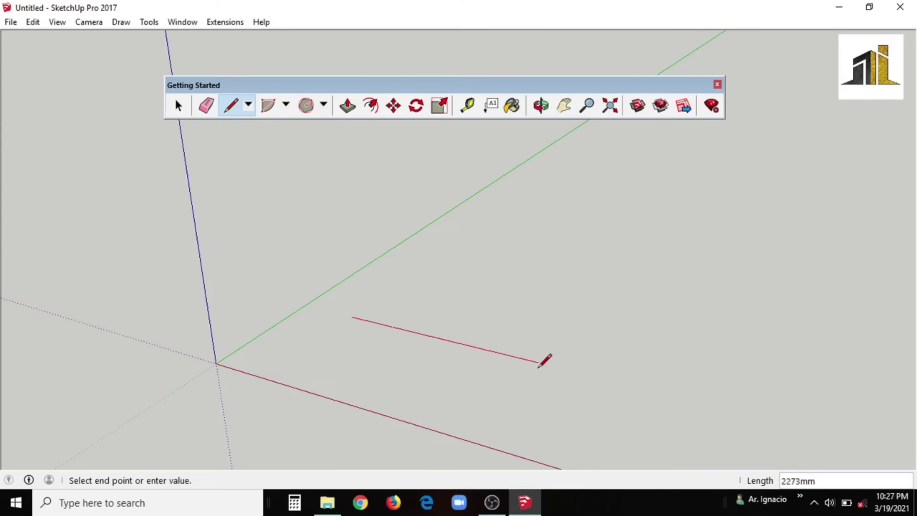
click(544, 363)
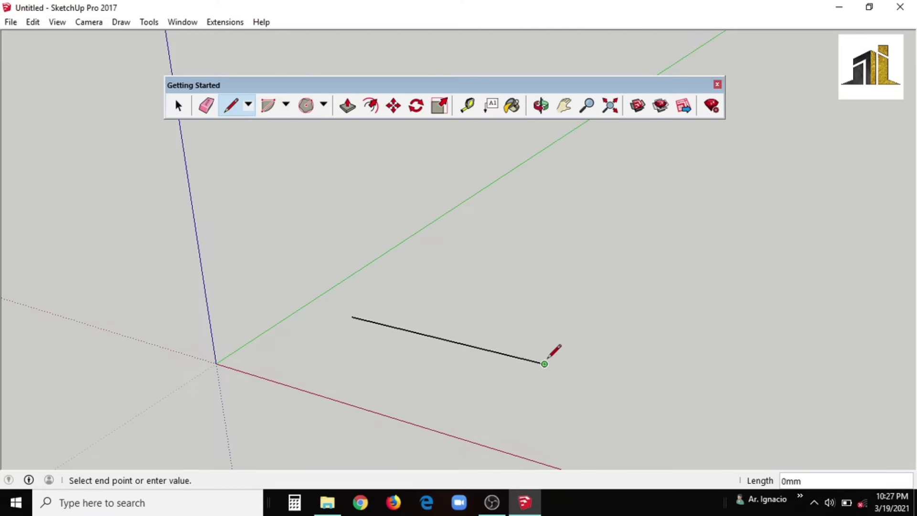
click(644, 220)
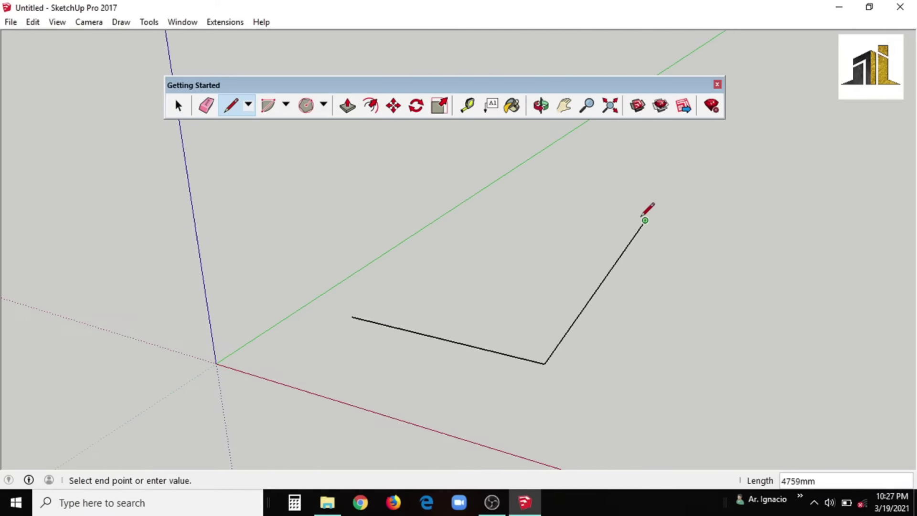
click(485, 197)
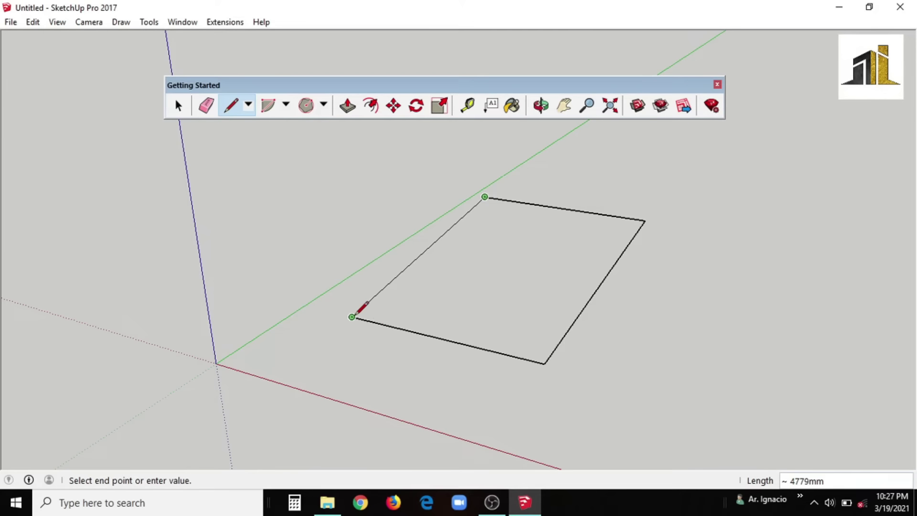
click(352, 316)
scroll(532, 282, up, 4)
scroll(434, 211, up, 1)
scroll(464, 277, down, 4)
scroll(468, 278, up, 2)
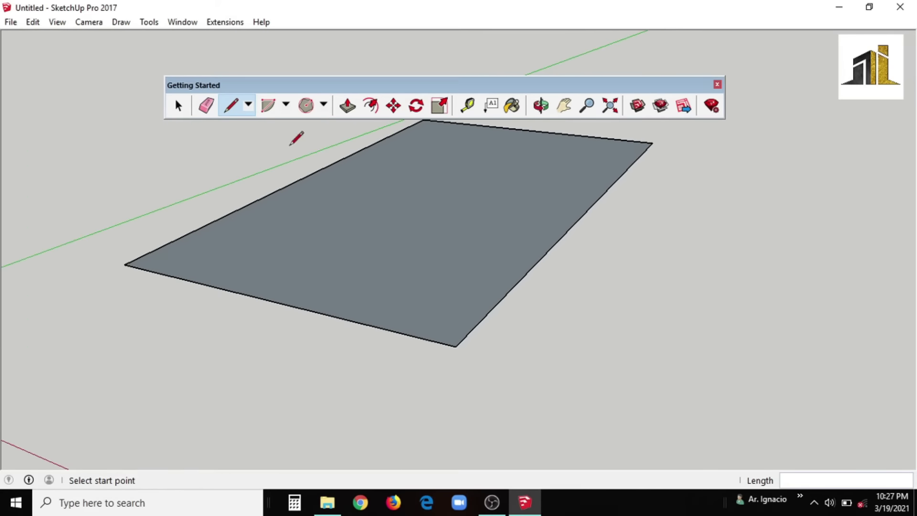
scroll(252, 136, down, 2)
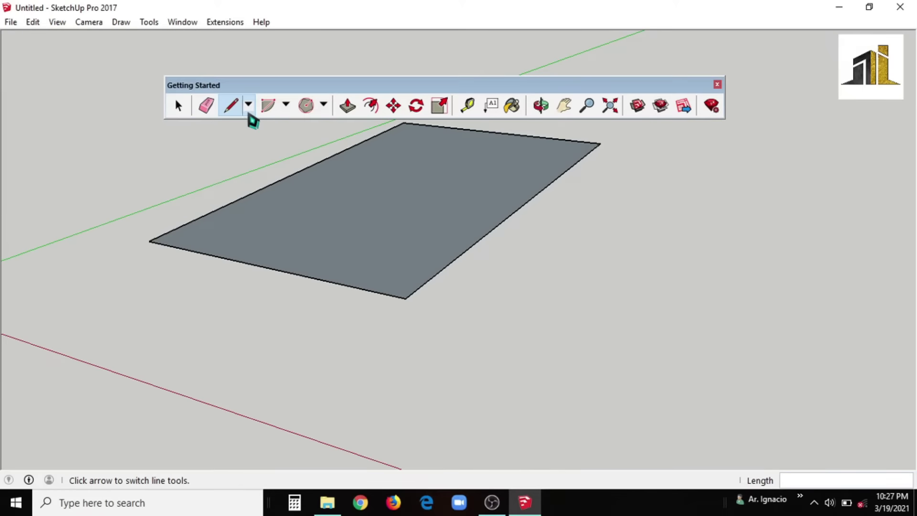
Draw a freehand line beside the four-sided face with the Freehand tool
click(249, 114)
click(256, 147)
scroll(278, 320, down, 1)
scroll(399, 343, down, 1)
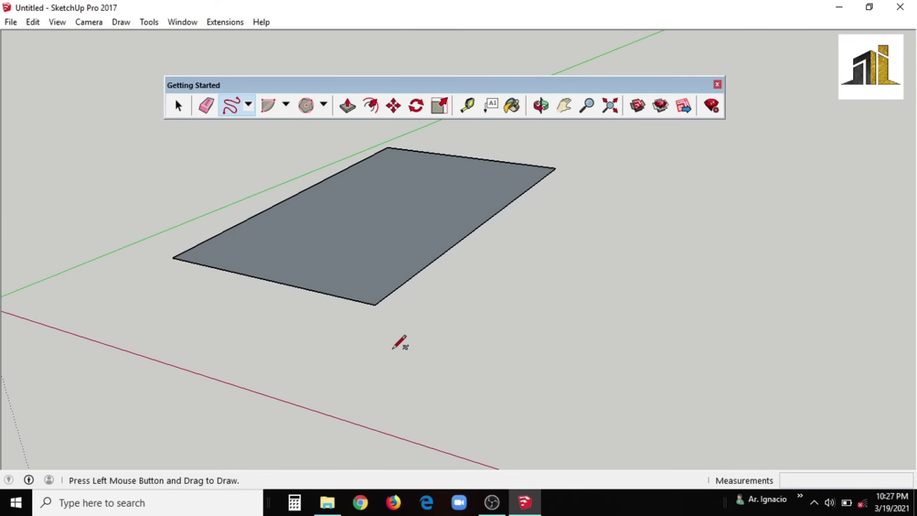
drag(627, 263, 641, 258)
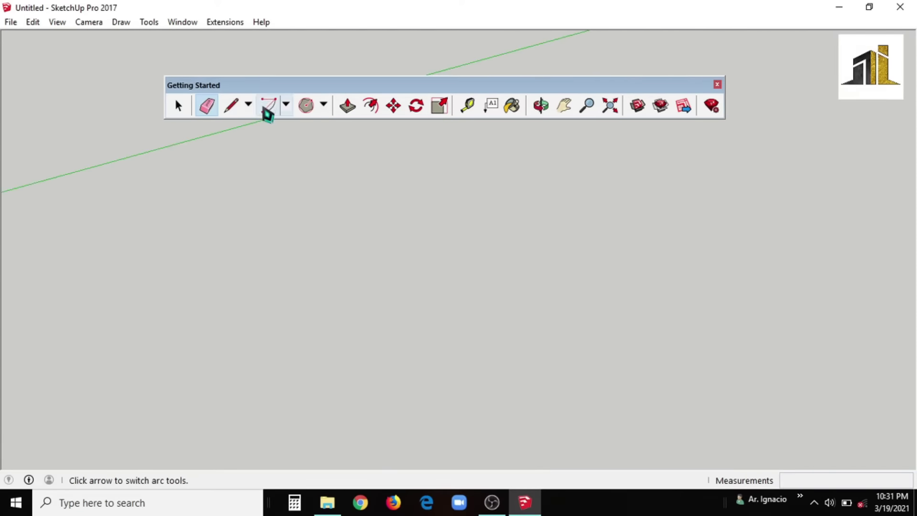
Draw a roughly quarter-circle arc of about 910 mm radius between the red and green axes with the centre-point Arc tool
click(271, 106)
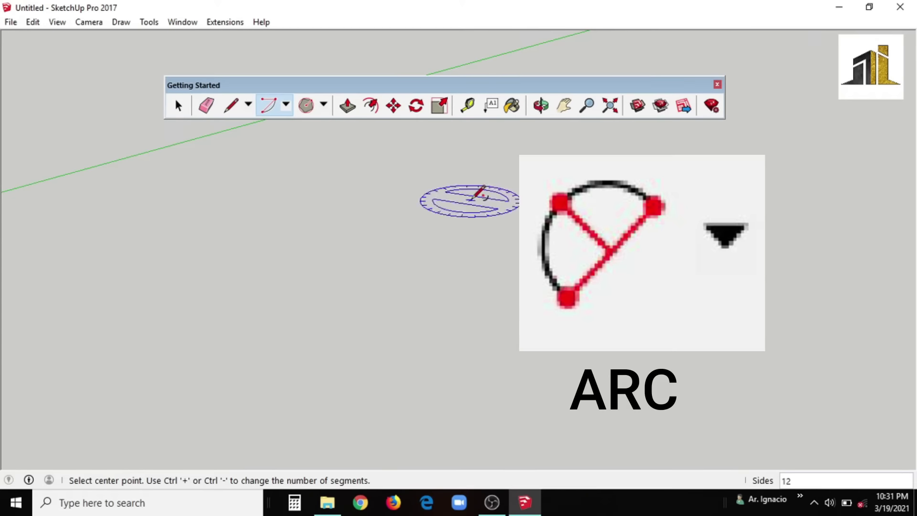
scroll(518, 287, down, 3)
scroll(287, 311, down, 3)
scroll(279, 314, up, 2)
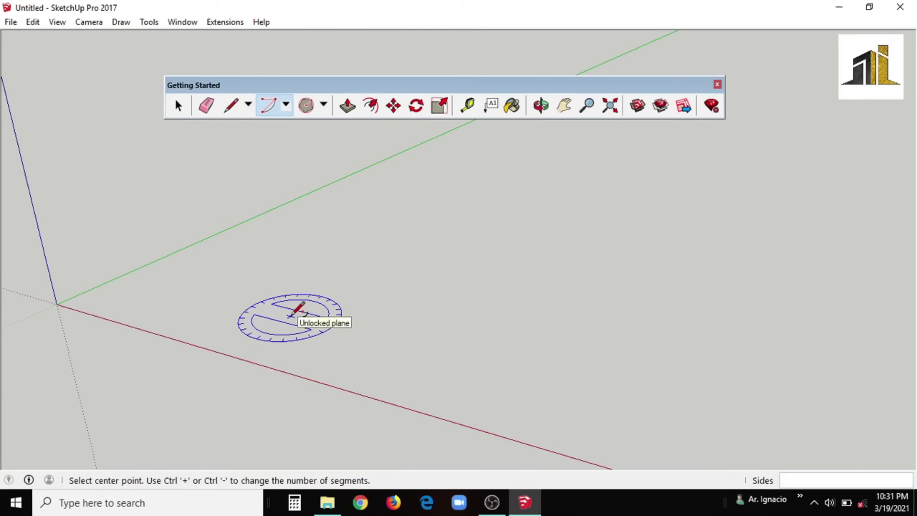
scroll(418, 339, down, 2)
scroll(353, 333, up, 4)
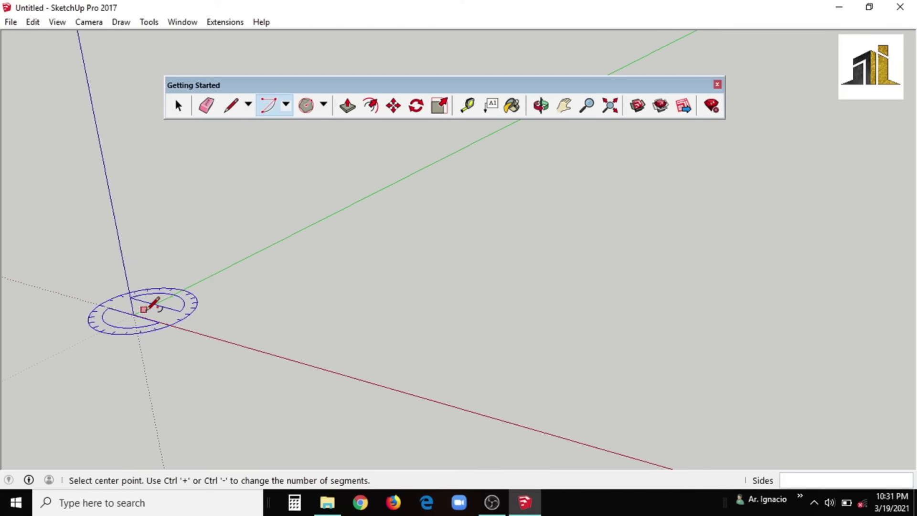
click(380, 348)
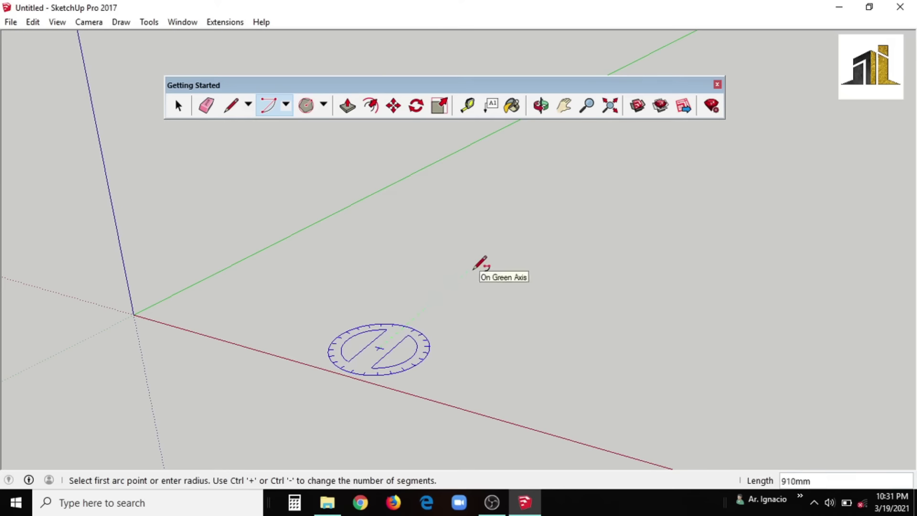
click(473, 266)
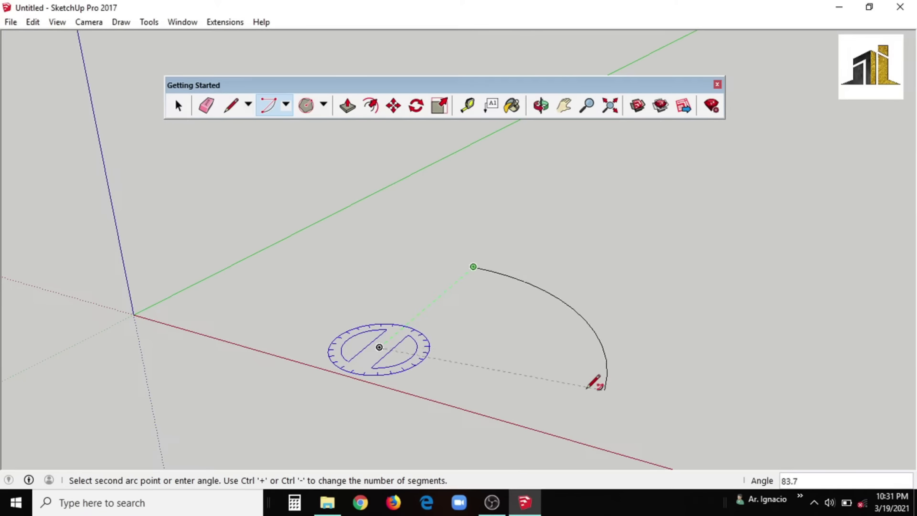
click(598, 401)
scroll(594, 401, down, 2)
scroll(593, 400, up, 4)
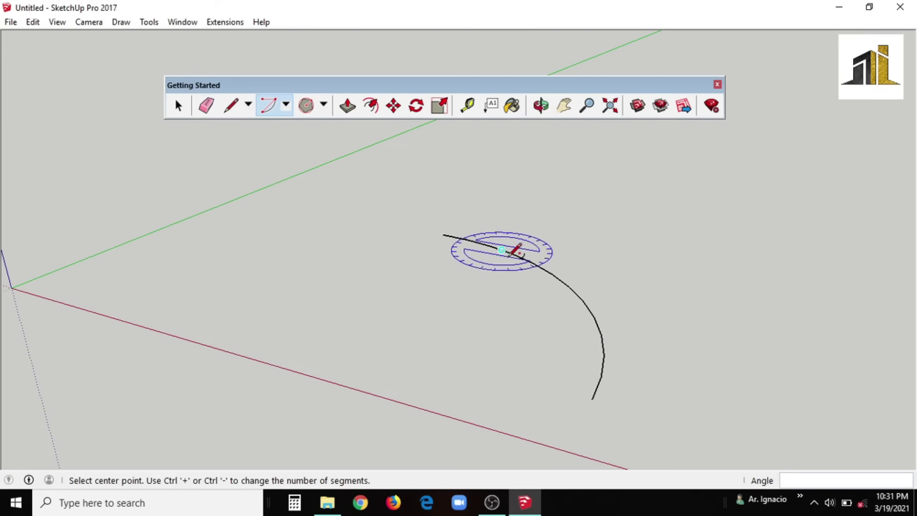
scroll(478, 356, down, 3)
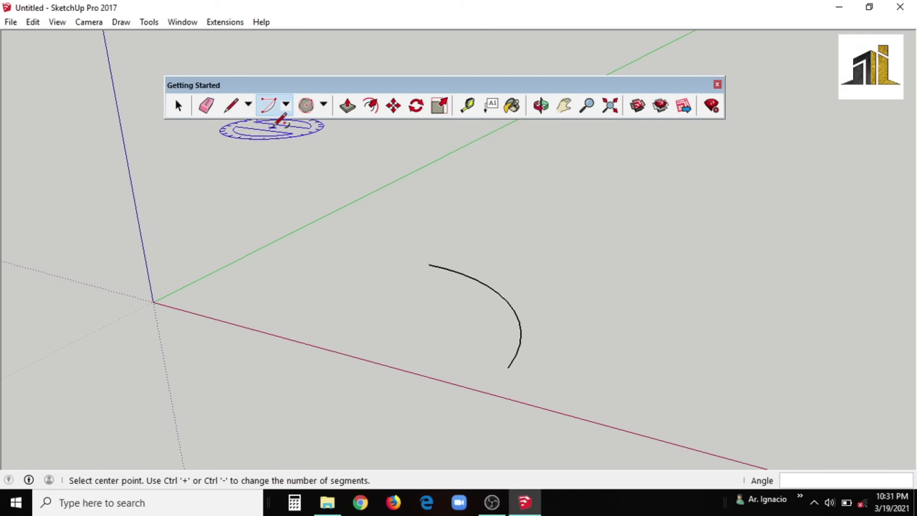
Draw a 2 Point Arc beside the first arc, parallel to the red axis, with a bulge of about 714 mm
click(286, 106)
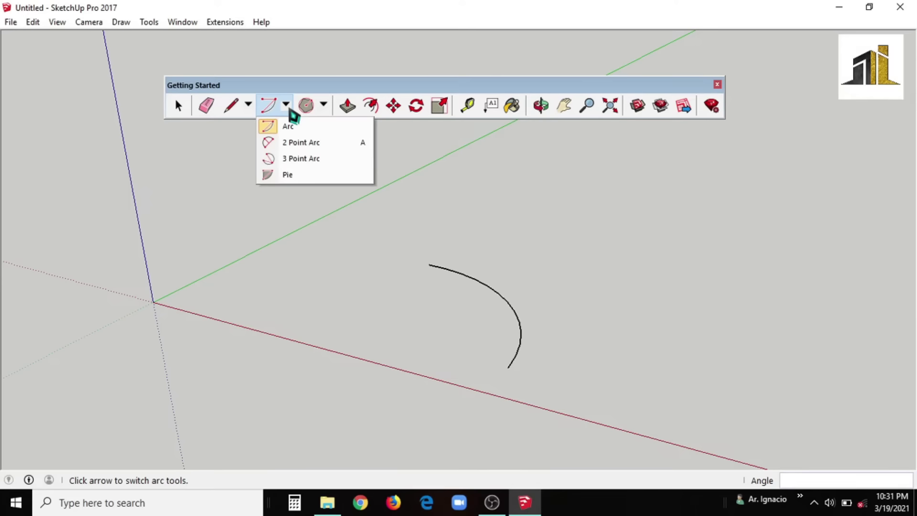
click(308, 149)
scroll(334, 266, down, 2)
scroll(435, 311, down, 3)
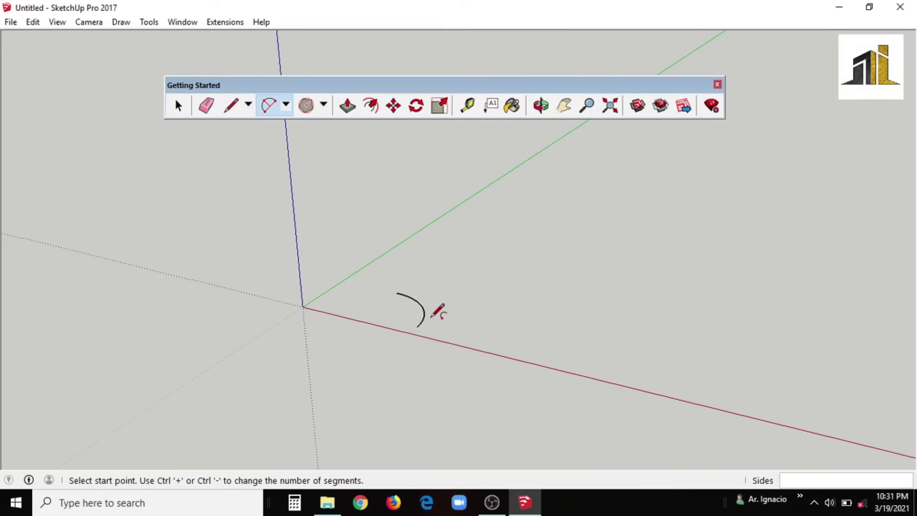
click(541, 105)
drag(395, 372, 374, 153)
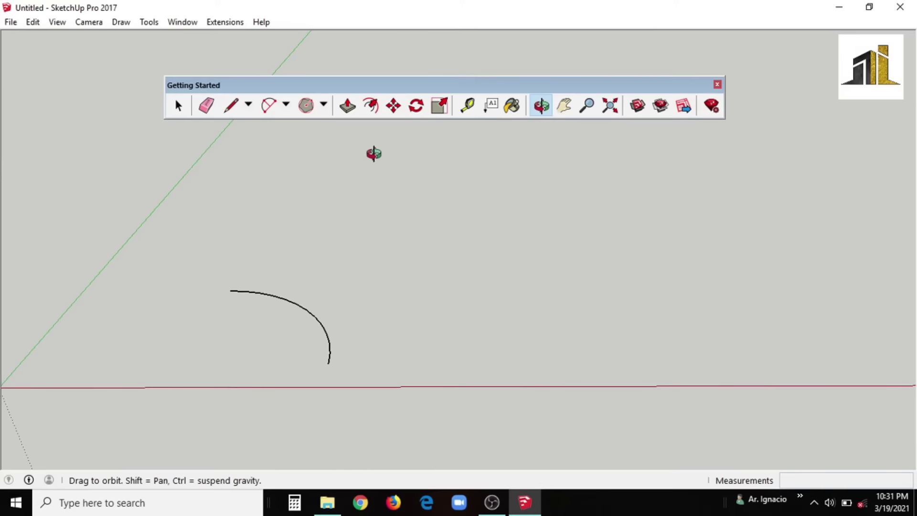
click(269, 106)
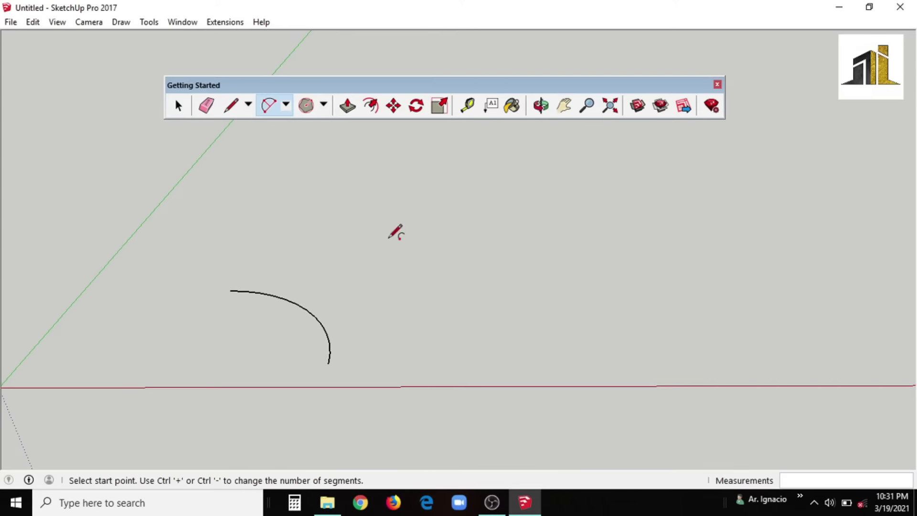
click(400, 360)
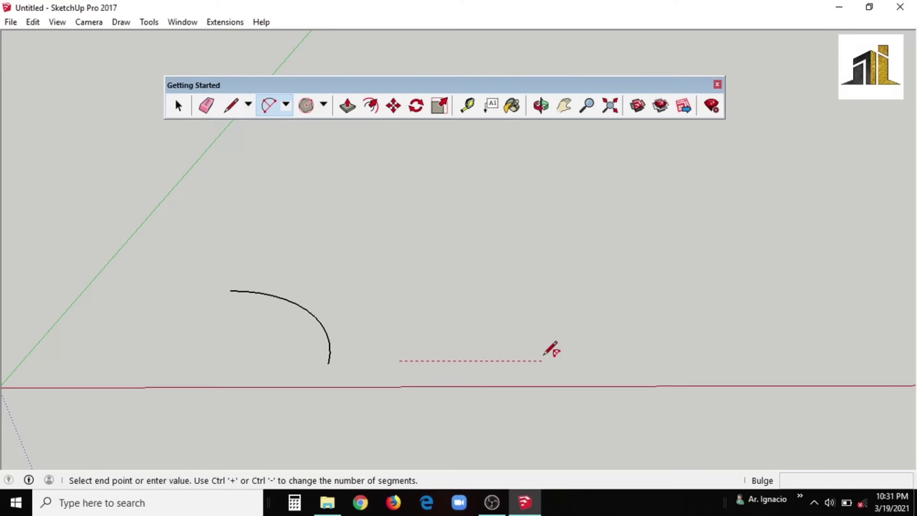
click(543, 360)
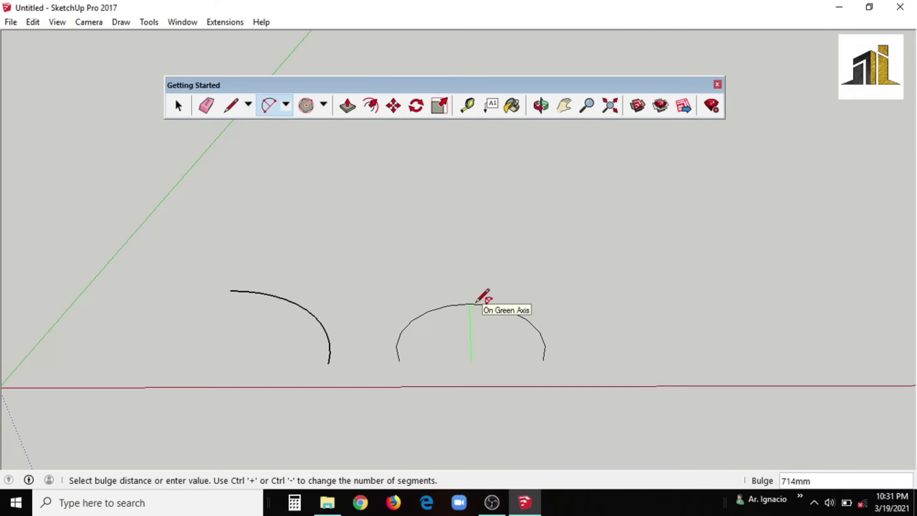
click(485, 301)
scroll(354, 303, down, 3)
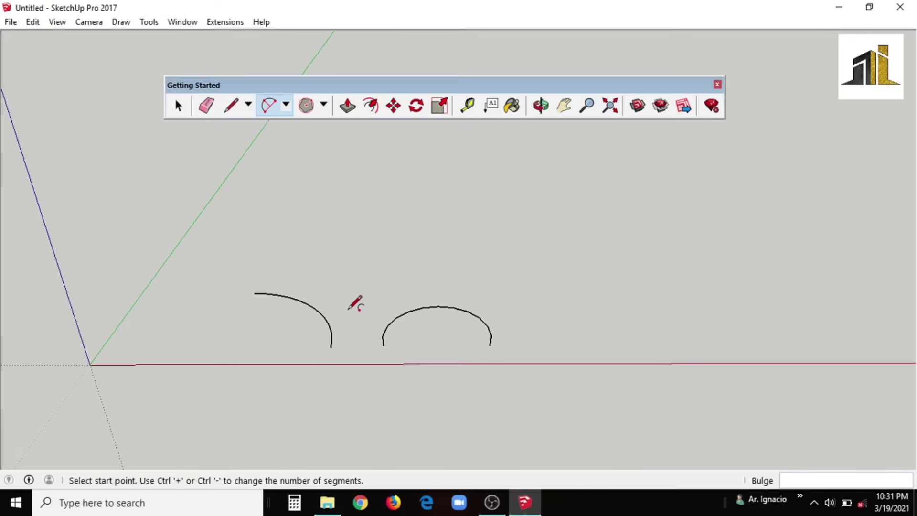
scroll(441, 327, up, 3)
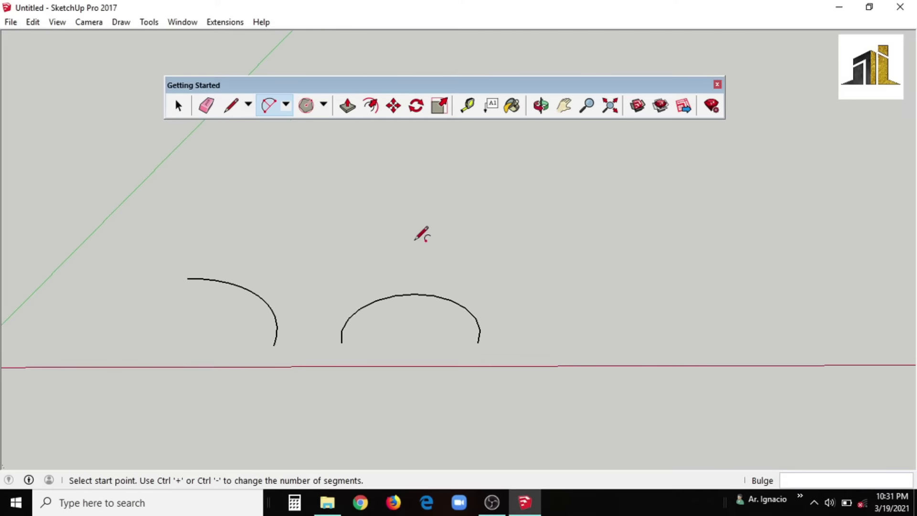
Draw an open curve beside the second arc with the 3 Point Arc tool
click(285, 106)
click(307, 164)
scroll(230, 262, down, 2)
scroll(447, 289, up, 2)
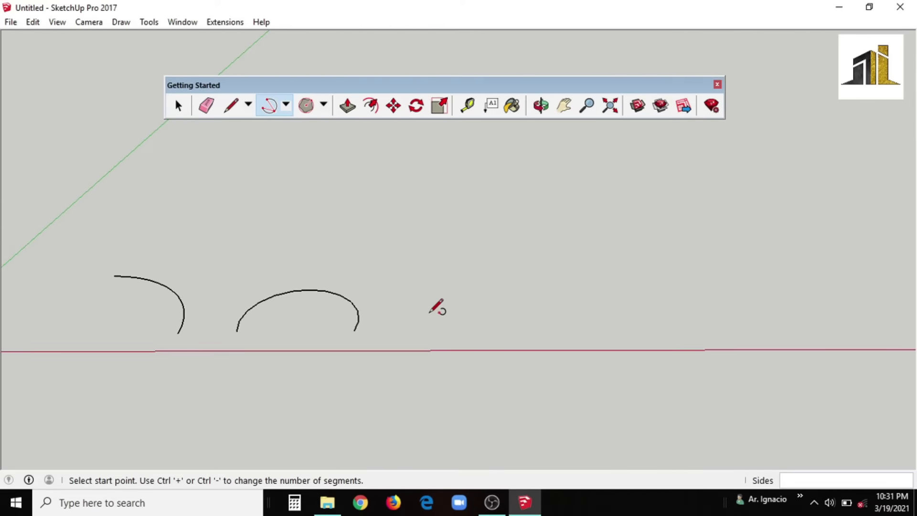
click(420, 313)
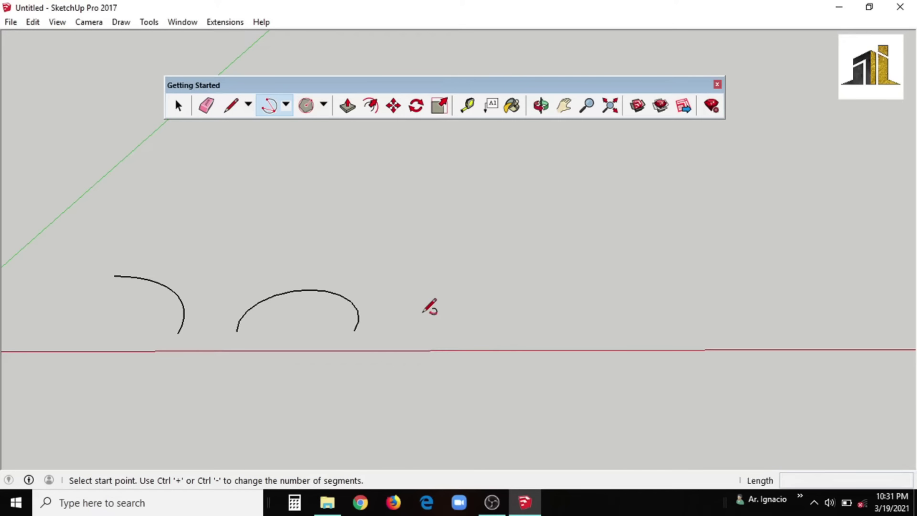
click(554, 311)
click(490, 245)
scroll(502, 352, down, 3)
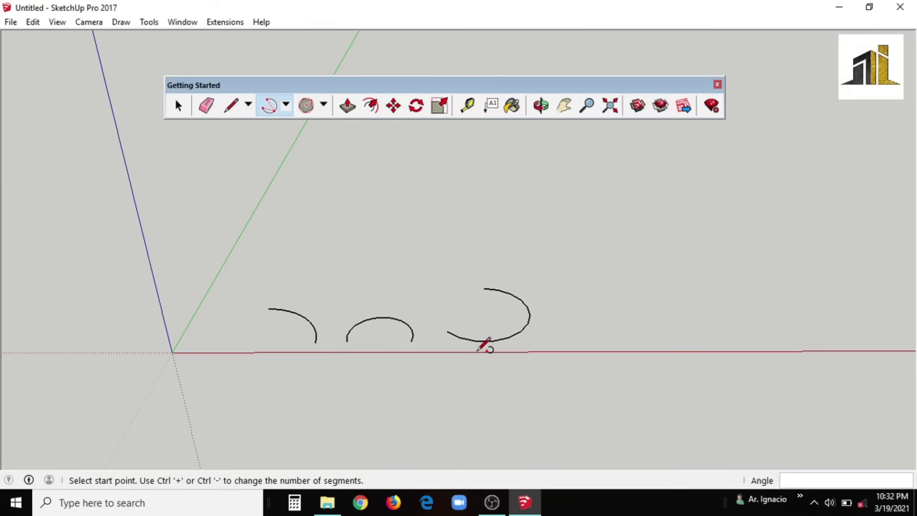
scroll(591, 306, up, 2)
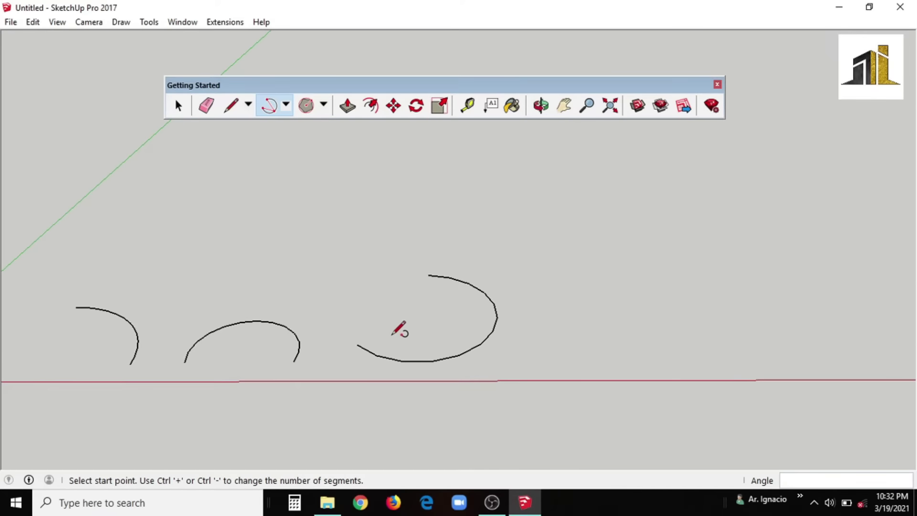
Draw a filled quarter-circle sector beside the three arcs with the Pie tool
scroll(399, 330, down, 2)
click(286, 104)
click(301, 174)
scroll(300, 321, down, 3)
scroll(403, 323, up, 3)
scroll(444, 332, up, 1)
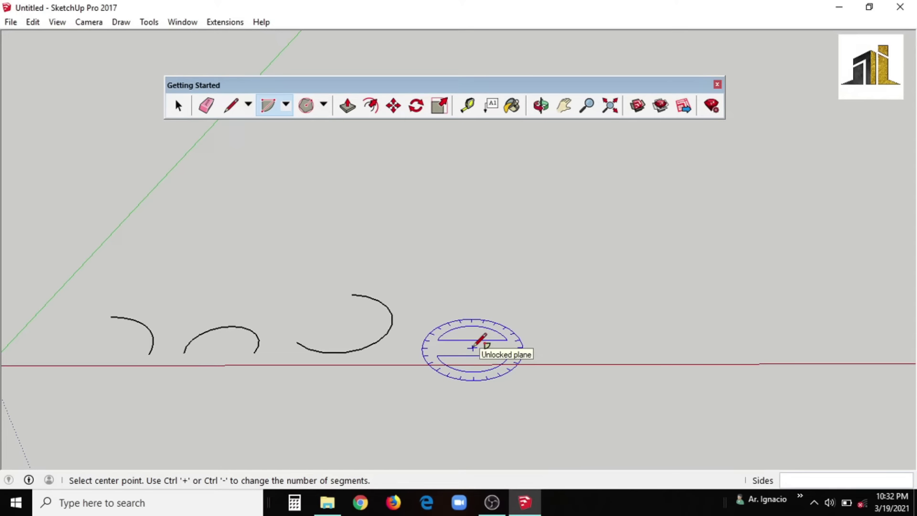
click(473, 348)
click(470, 305)
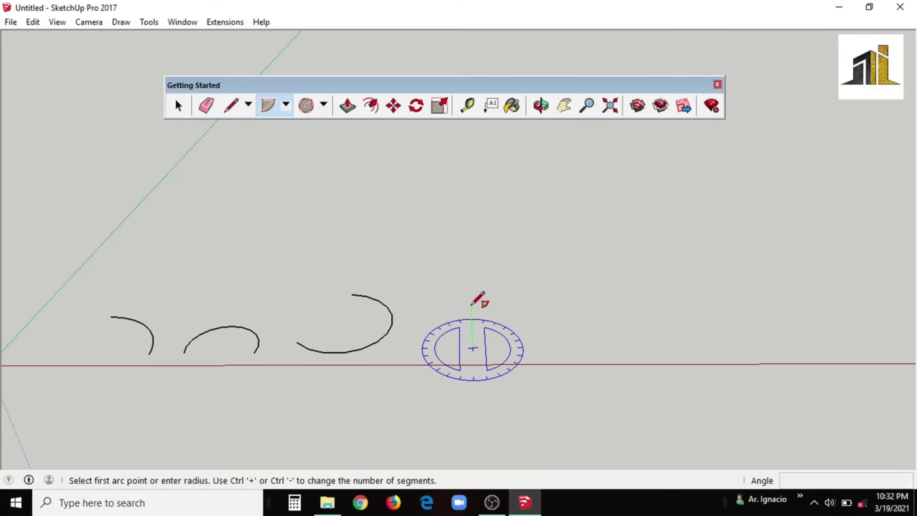
click(549, 347)
middle_drag(548, 352, 536, 338)
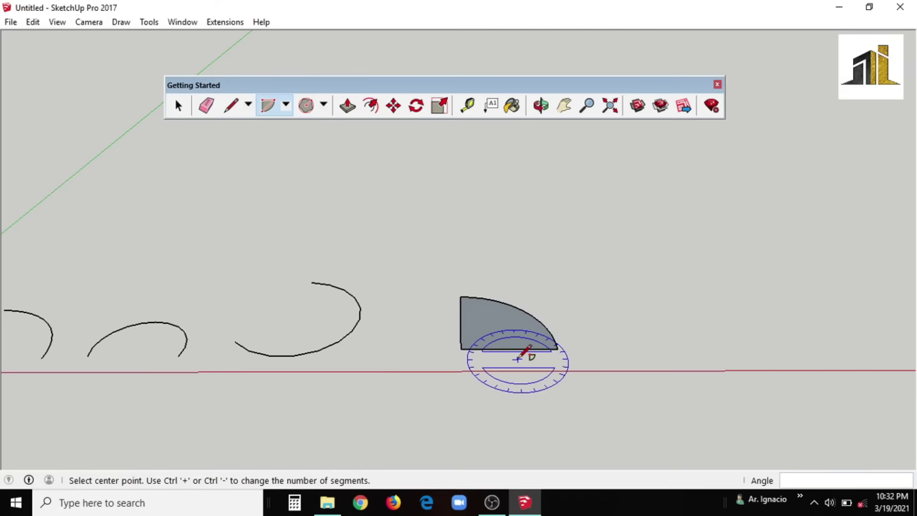
scroll(518, 355, down, 2)
scroll(460, 367, up, 3)
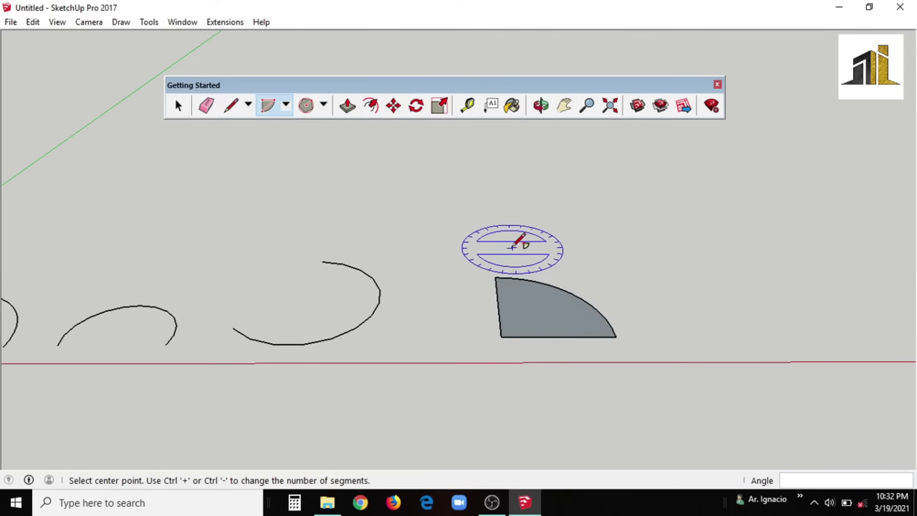
scroll(579, 341, down, 2)
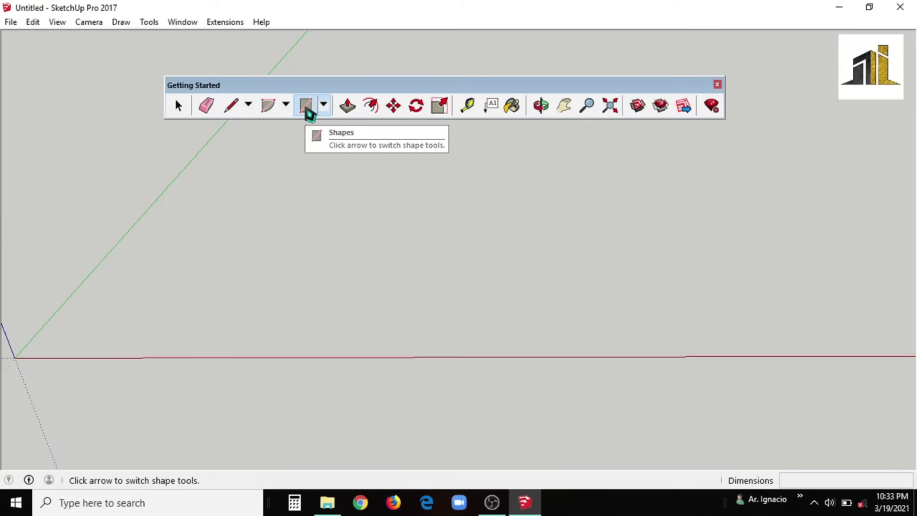
Draw a freely sized rectangle near the origin, just behind the red axis, with the Rectangle tool
click(306, 107)
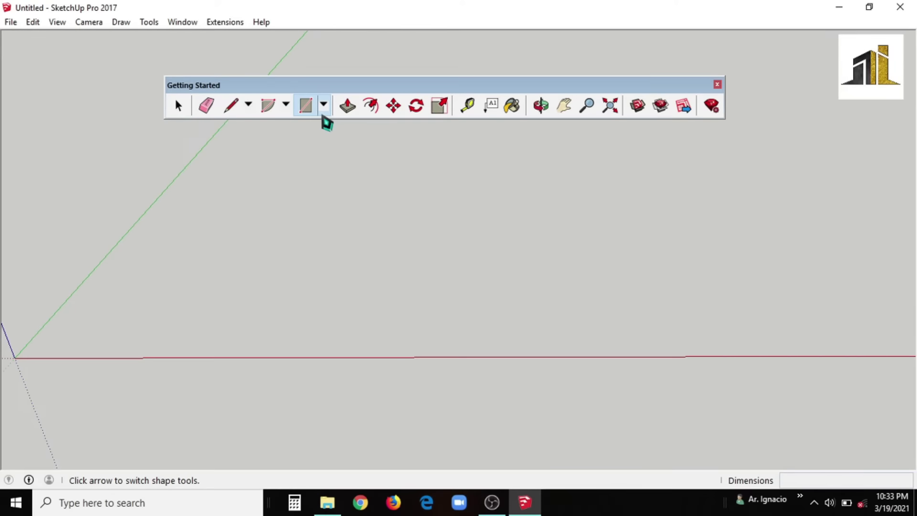
click(322, 114)
click(334, 127)
scroll(606, 343, down, 1)
scroll(567, 327, down, 3)
scroll(473, 346, up, 2)
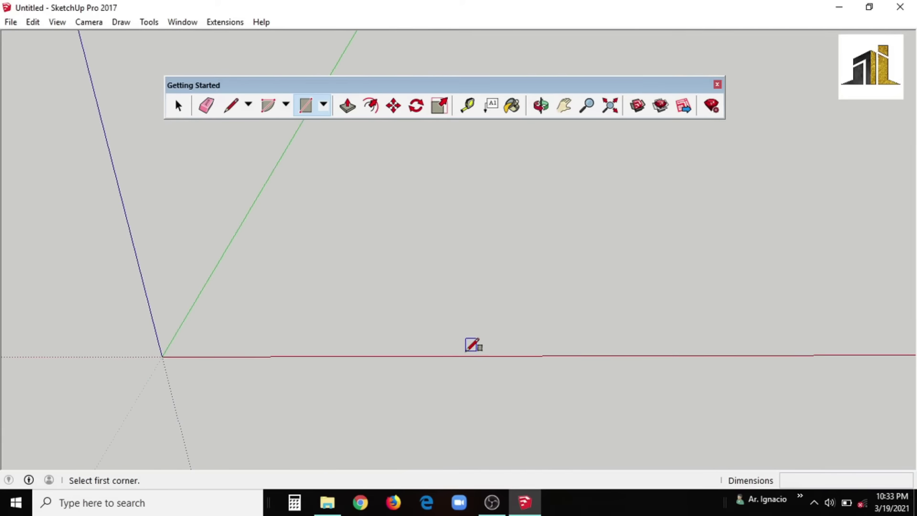
click(309, 341)
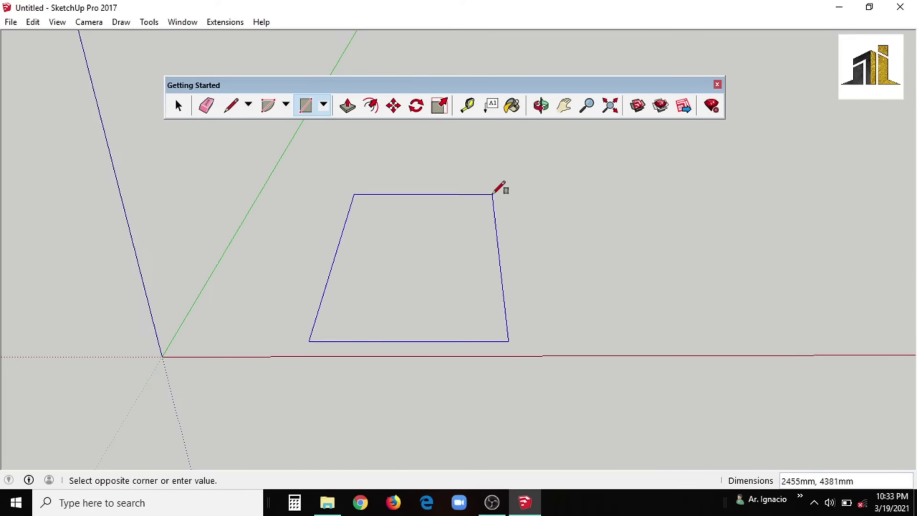
click(521, 183)
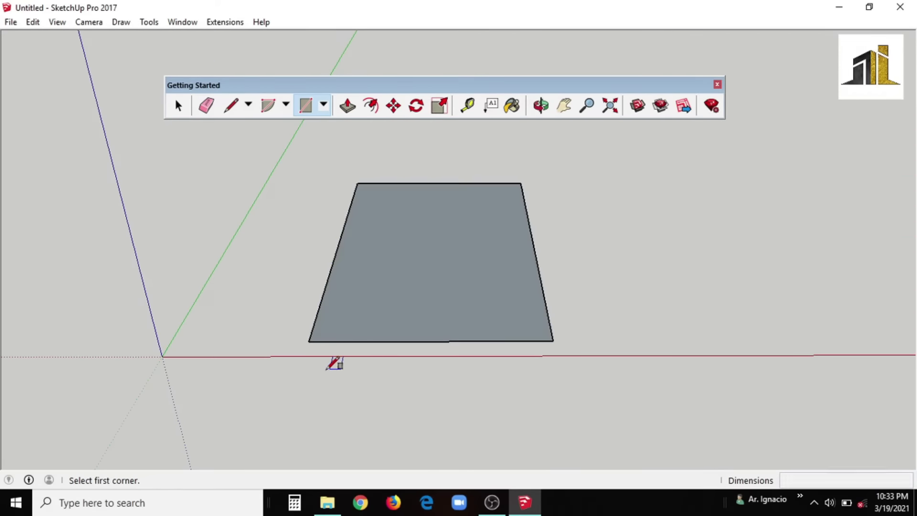
Draw a second rectangle of exactly 7000 by 7000 mm beside the first one along the red axis
scroll(333, 359, down, 3)
scroll(487, 295, up, 3)
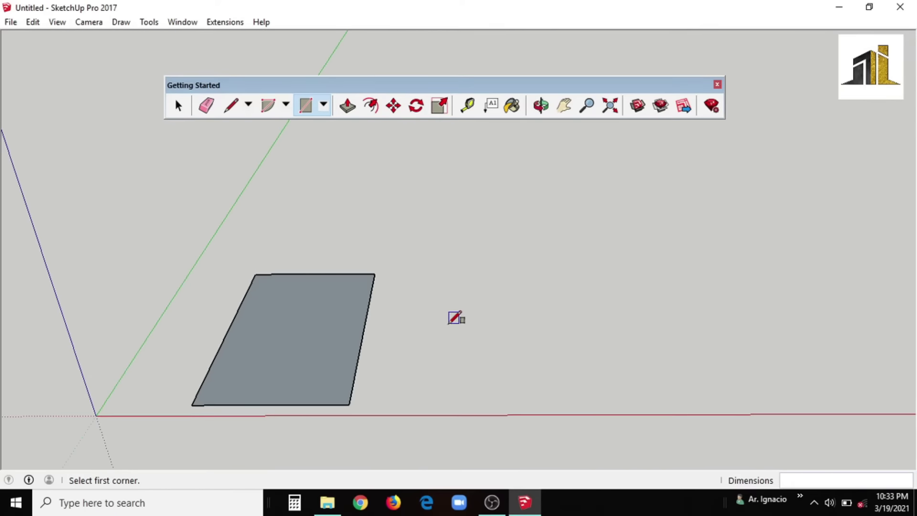
scroll(454, 367, up, 3)
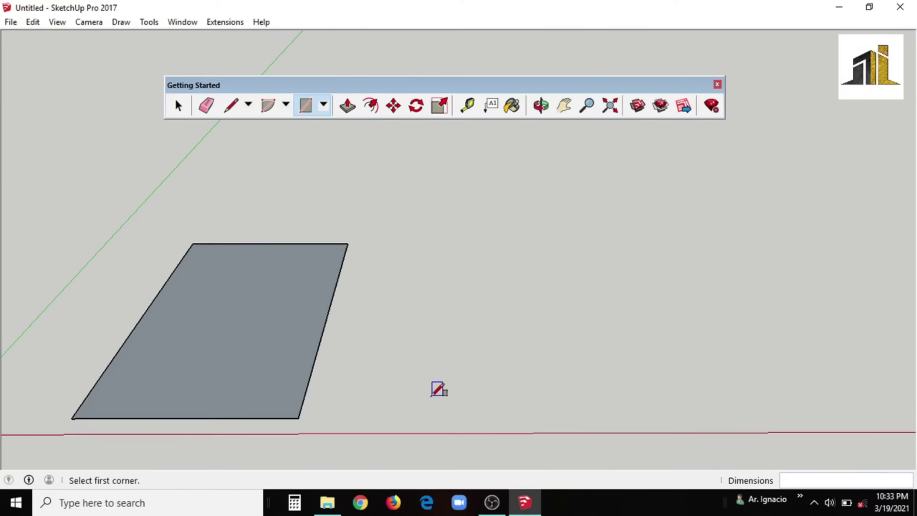
scroll(123, 351, down, 3)
scroll(358, 376, up, 2)
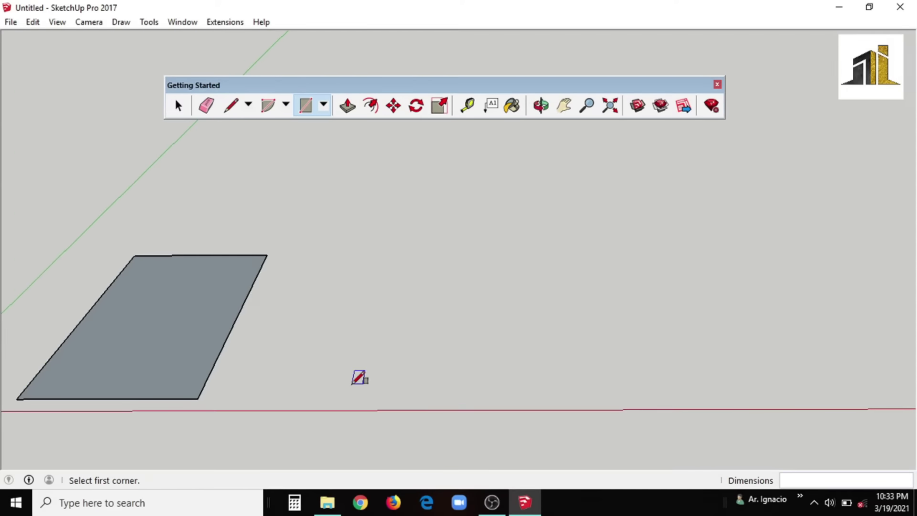
scroll(338, 384, up, 1)
click(338, 385)
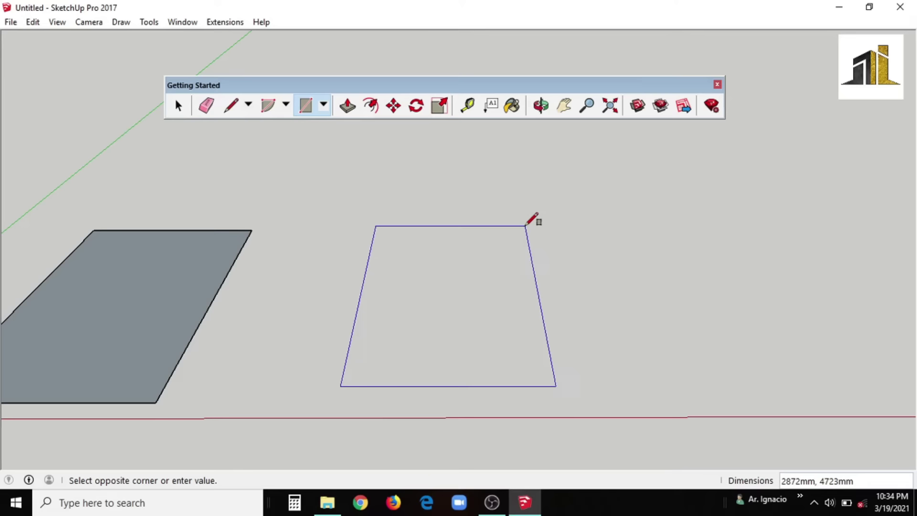
text(700)
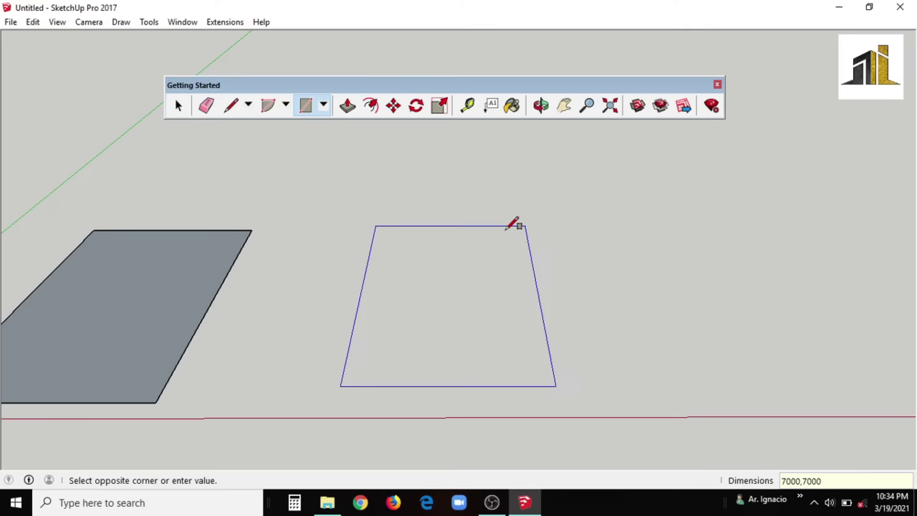
text(0,7000)
key(Return)
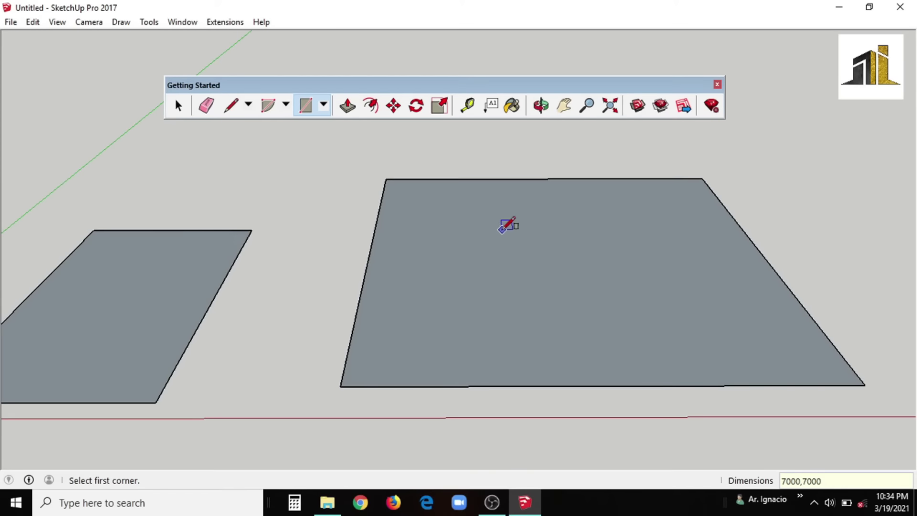
scroll(446, 266, down, 5)
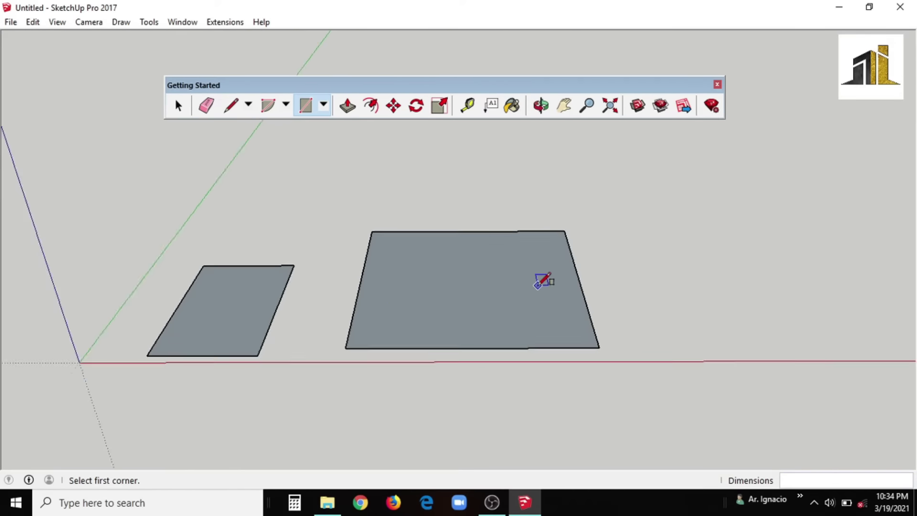
scroll(540, 279, up, 4)
scroll(334, 391, down, 2)
scroll(370, 361, up, 1)
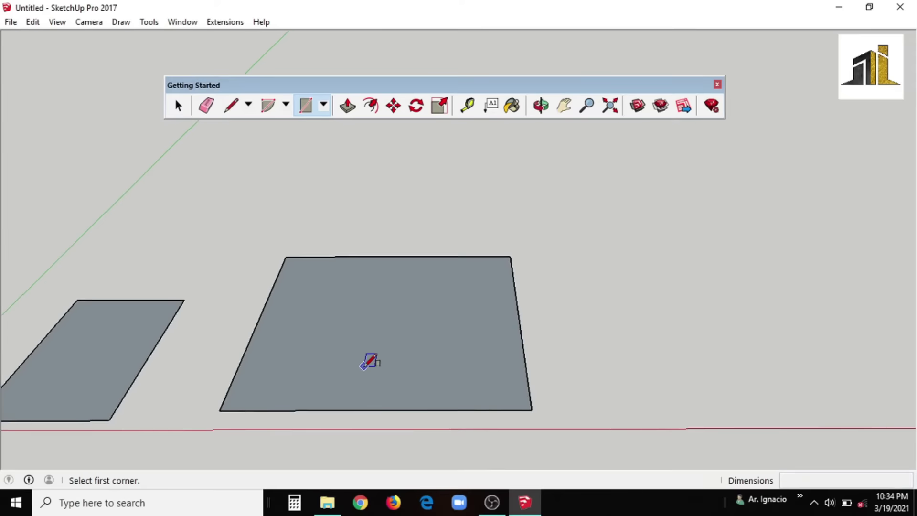
scroll(371, 362, up, 2)
scroll(316, 325, down, 2)
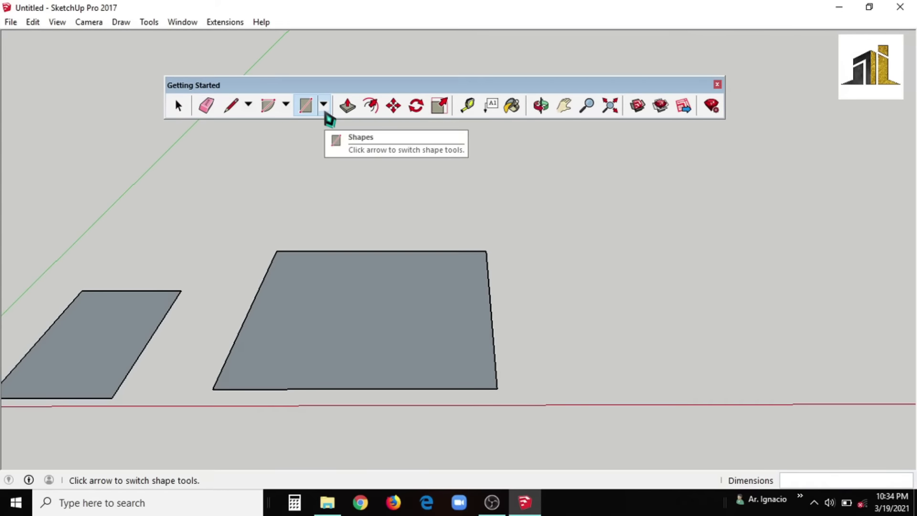
scroll(258, 230, down, 2)
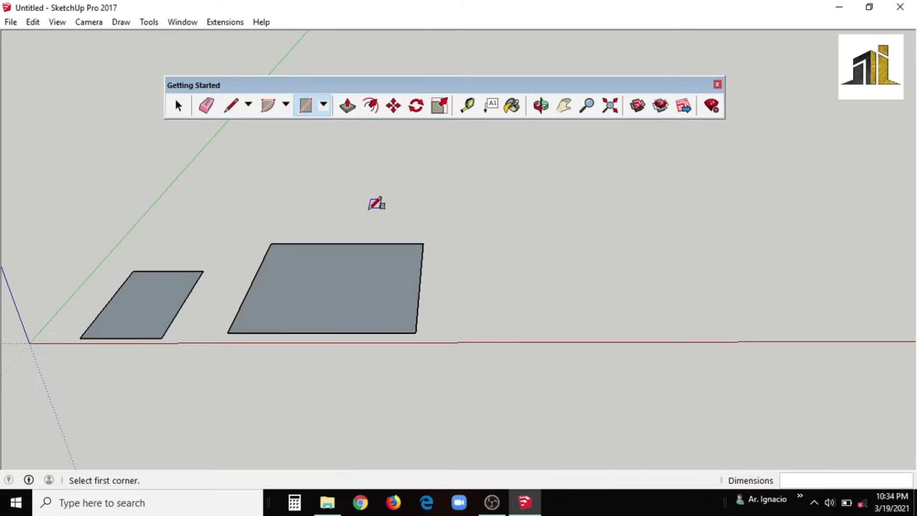
scroll(370, 201, up, 1)
Draw a tilted rectangle beside the 7000 mm square with the Rotated Rectangle tool, using a 6000 mm first edge and about 10430 mm width
click(326, 106)
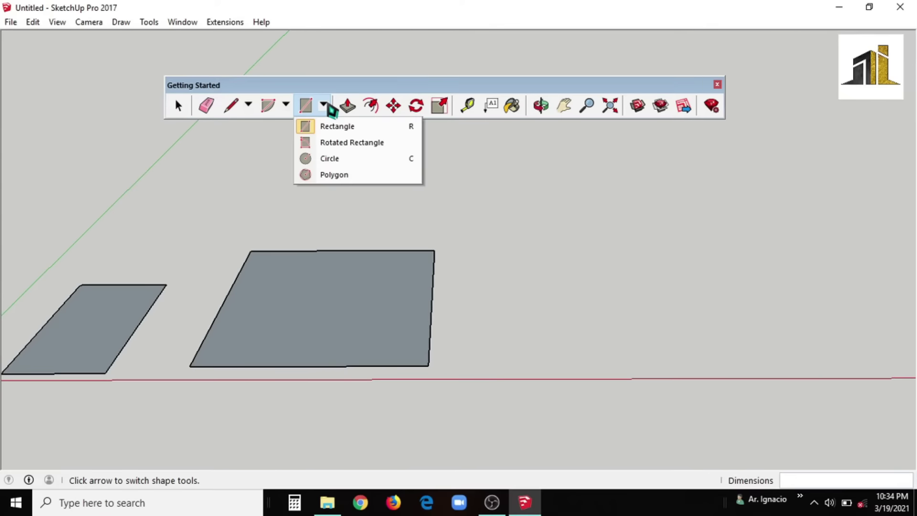
click(363, 145)
scroll(272, 273, down, 3)
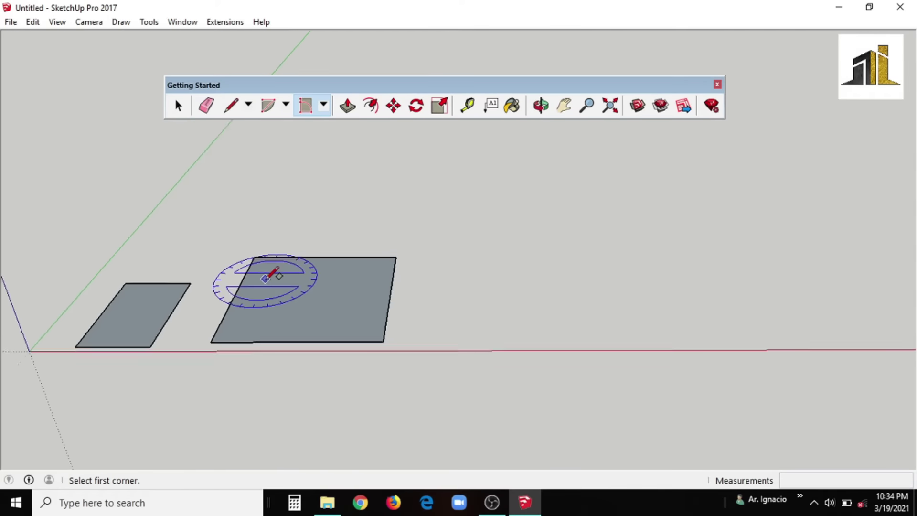
scroll(477, 277, up, 2)
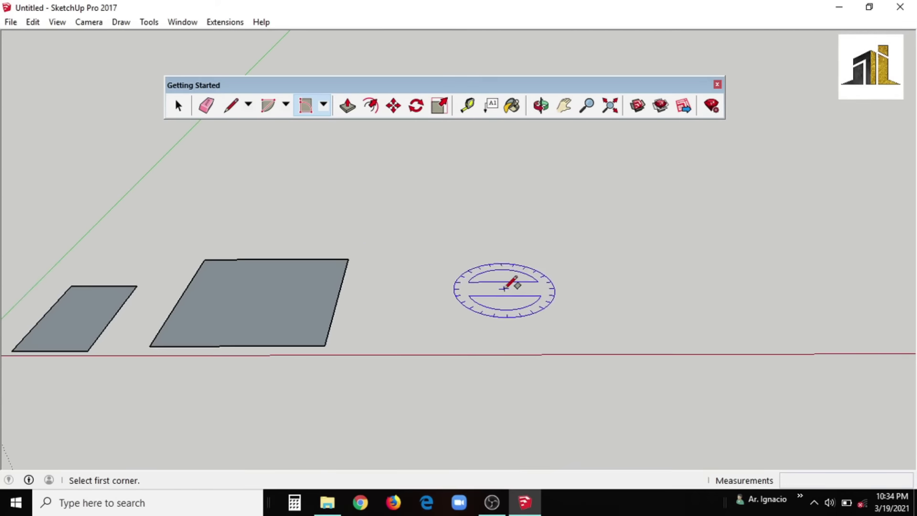
scroll(424, 337, down, 2)
scroll(415, 330, up, 2)
scroll(415, 326, up, 1)
click(404, 337)
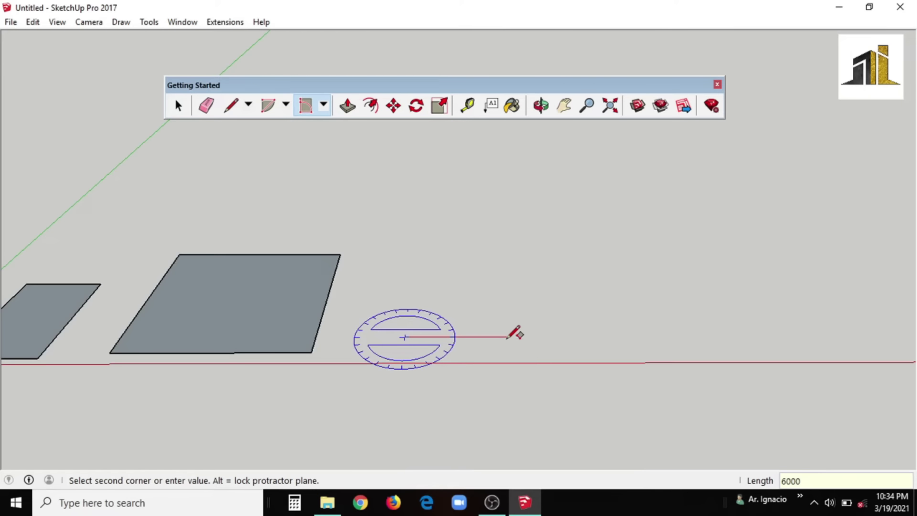
key(Return)
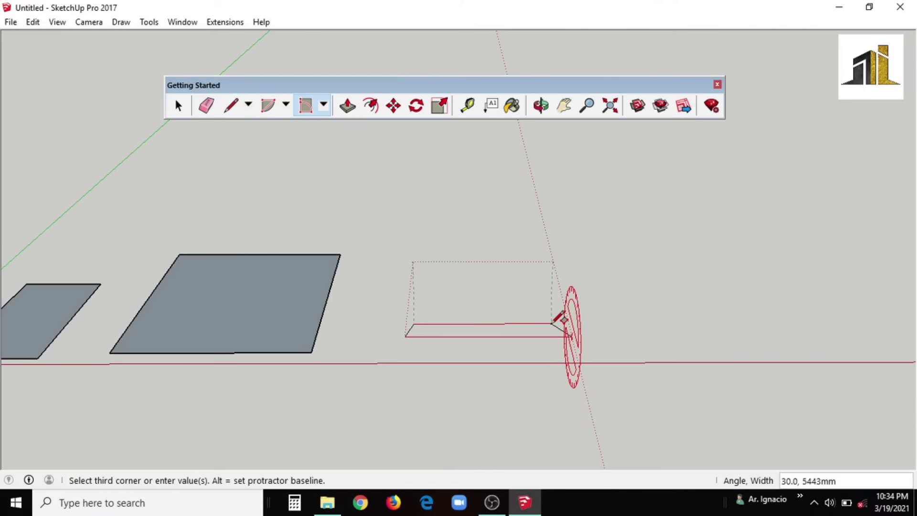
click(541, 106)
drag(544, 172, 289, 248)
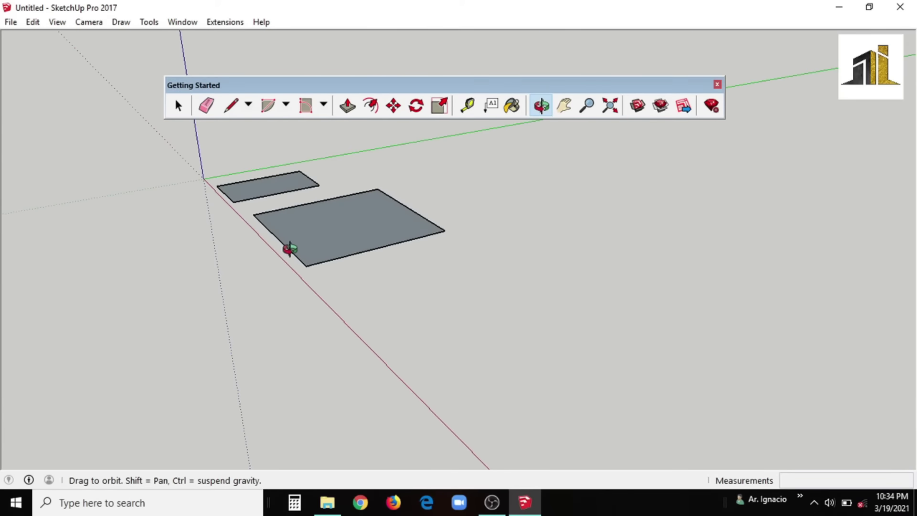
click(316, 109)
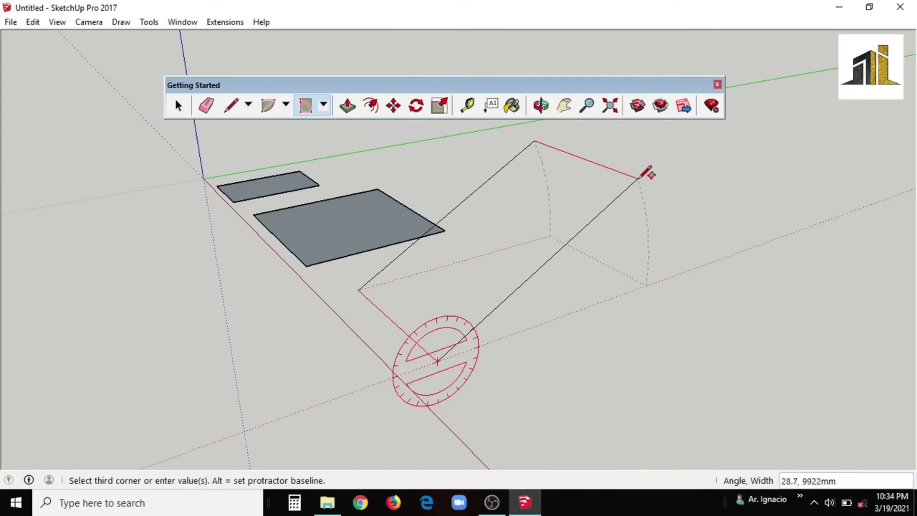
click(654, 169)
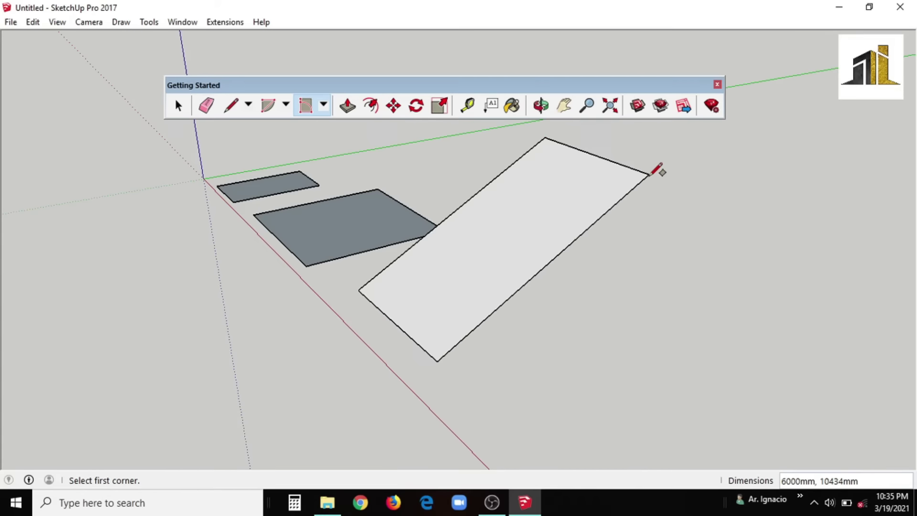
scroll(461, 301, down, 1)
scroll(459, 299, up, 2)
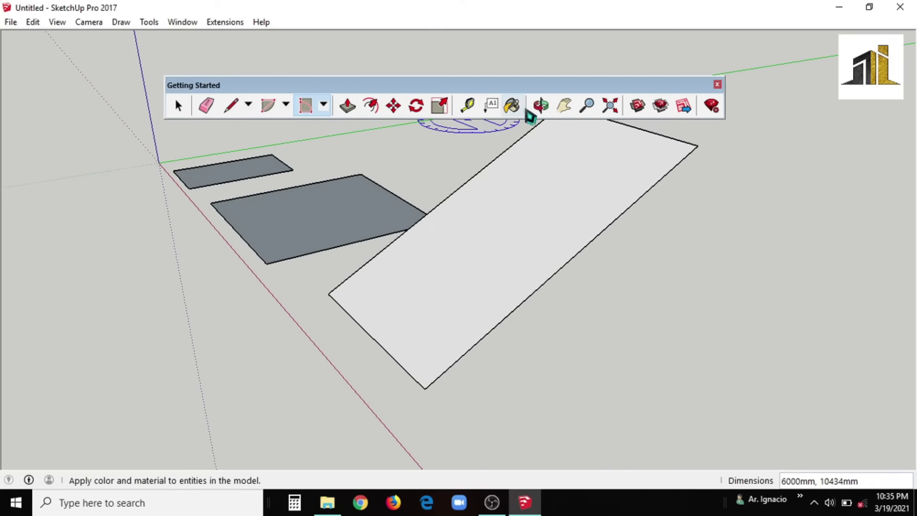
click(541, 105)
drag(552, 156, 642, 278)
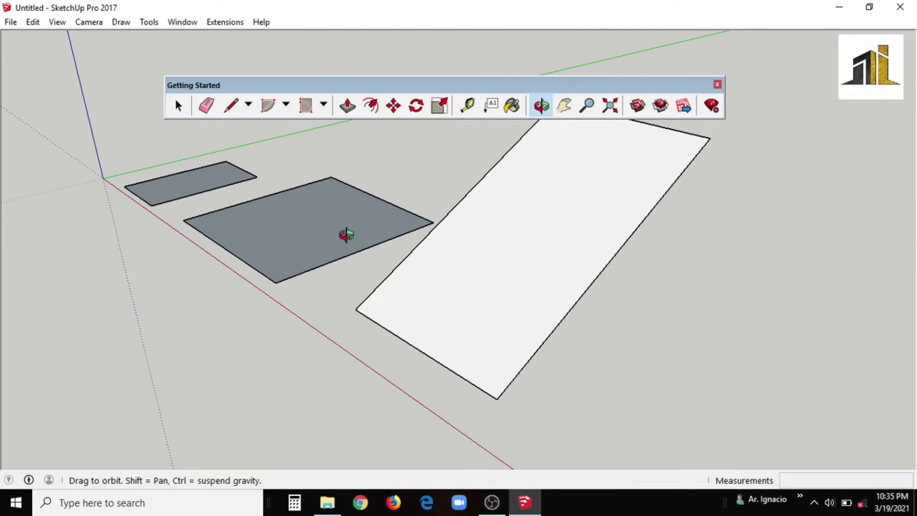
drag(346, 234, 362, 235)
Draw a circle of 3000 mm radius beside the tilted rectangle, just behind the red axis
click(324, 106)
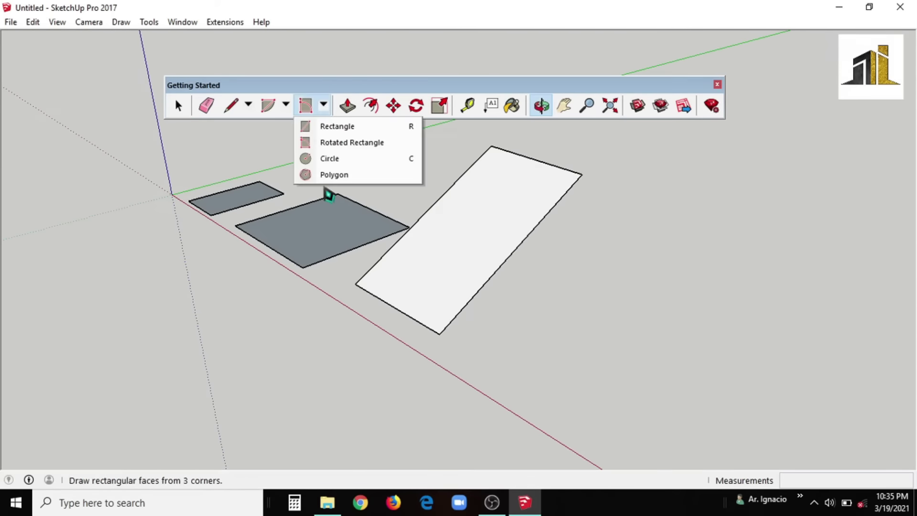
click(344, 160)
scroll(301, 249, down, 3)
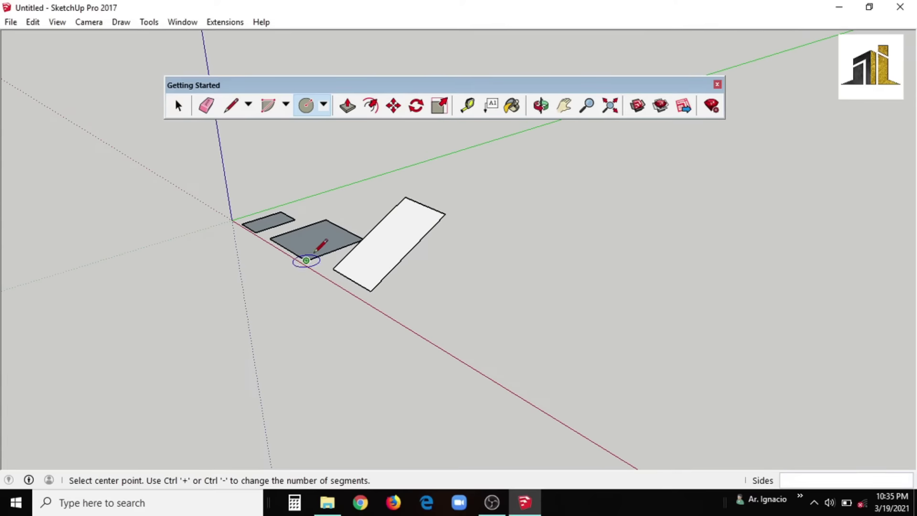
middle_drag(485, 278, 518, 123)
click(541, 105)
drag(499, 143, 597, 267)
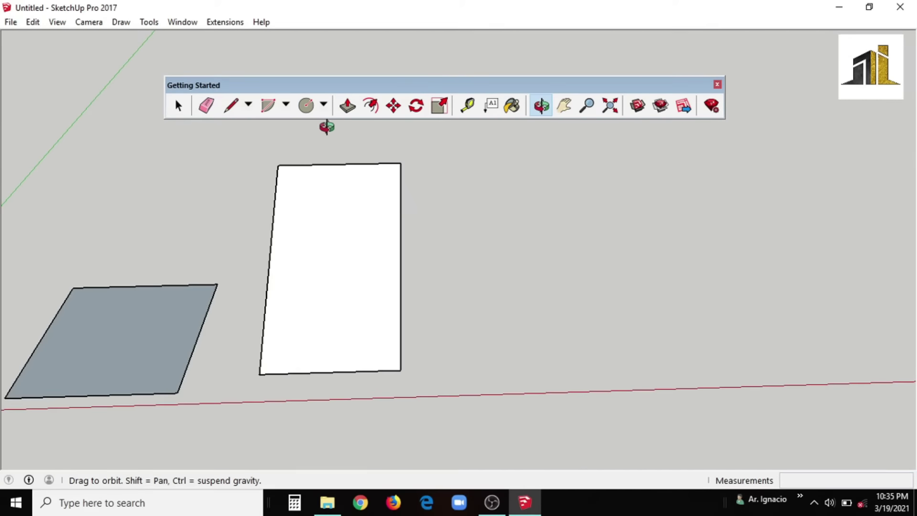
click(308, 106)
click(567, 301)
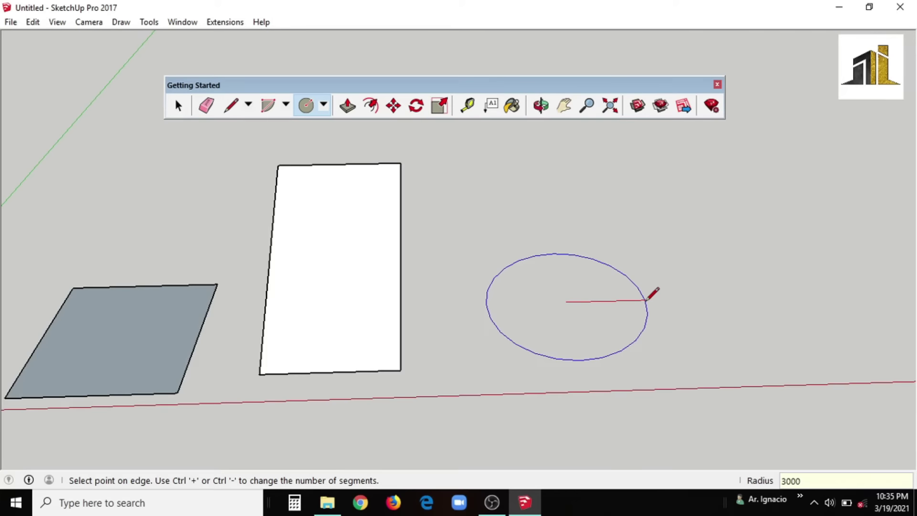
key(Return)
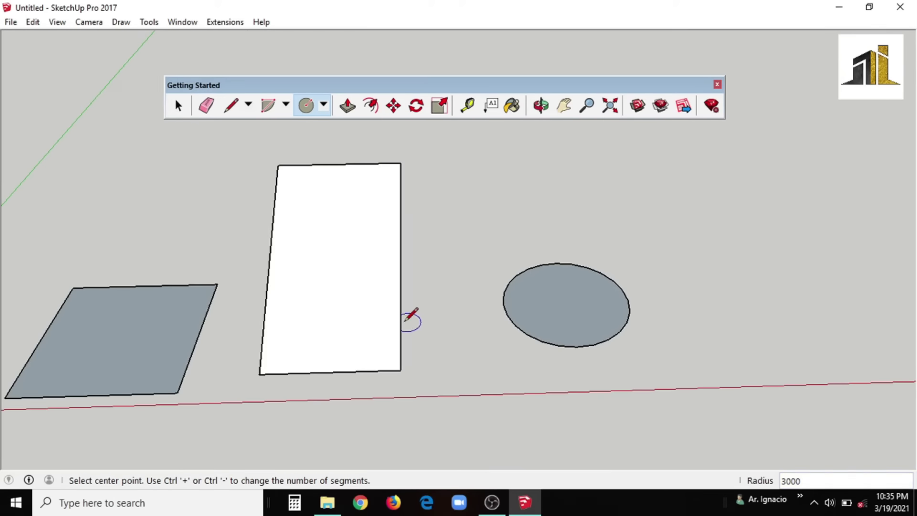
Start a polygon centred beside the circle and raise its number of sides from three to eight
scroll(409, 317, down, 3)
scroll(379, 301, up, 1)
scroll(388, 282, down, 2)
scroll(536, 266, down, 1)
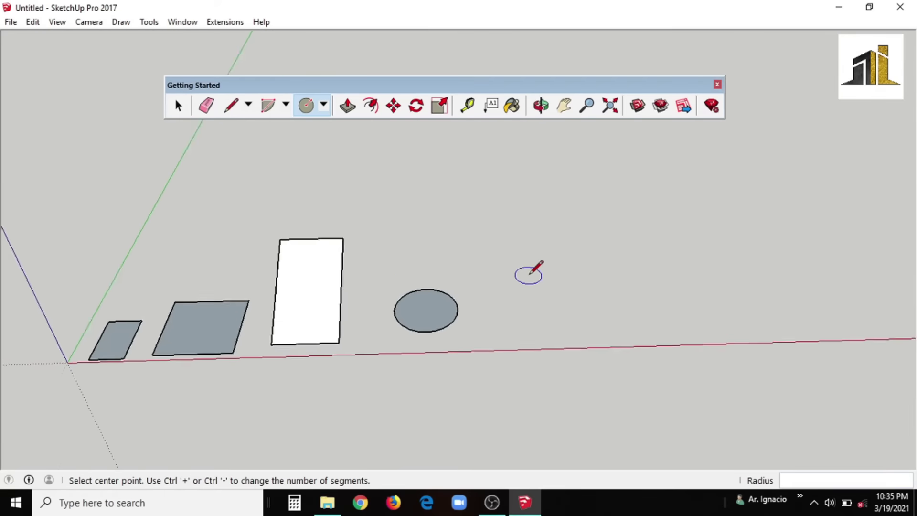
scroll(536, 267, up, 2)
click(324, 104)
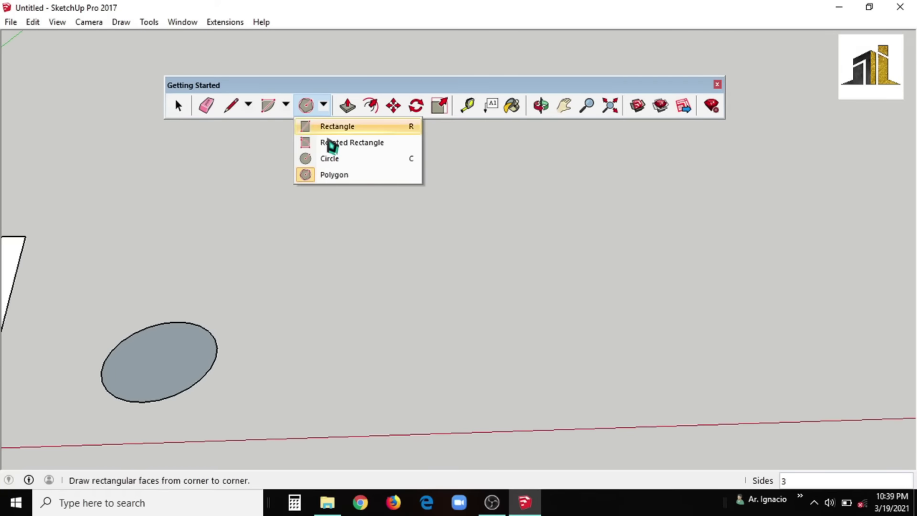
click(329, 177)
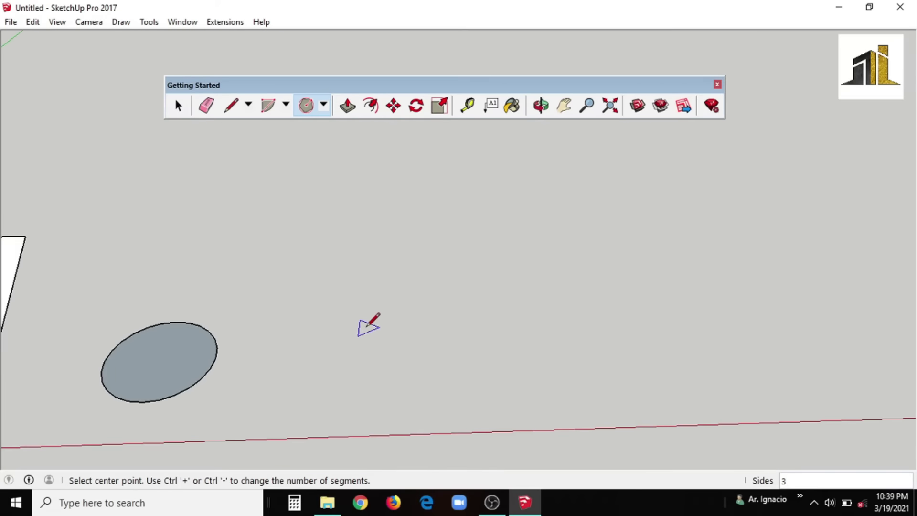
click(365, 327)
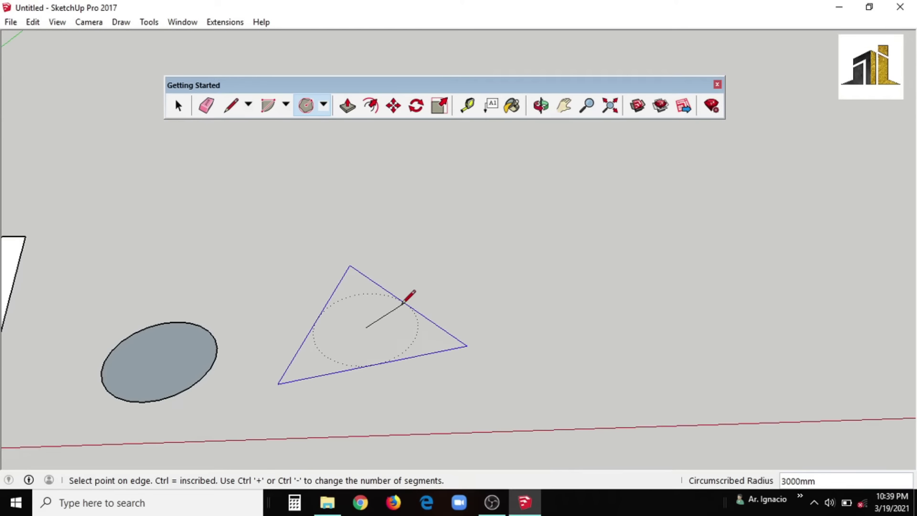
key(ctrl+plus)
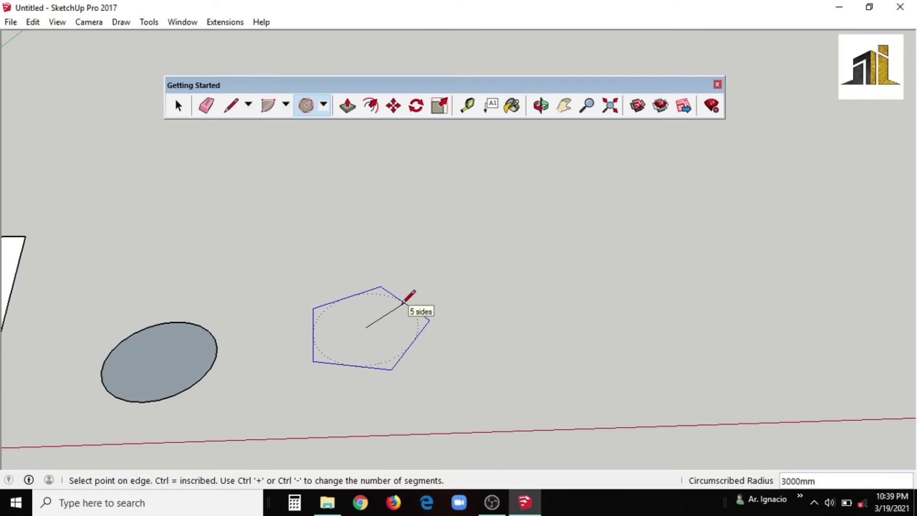
key(ctrl+plus)
key(ctrl+plus)
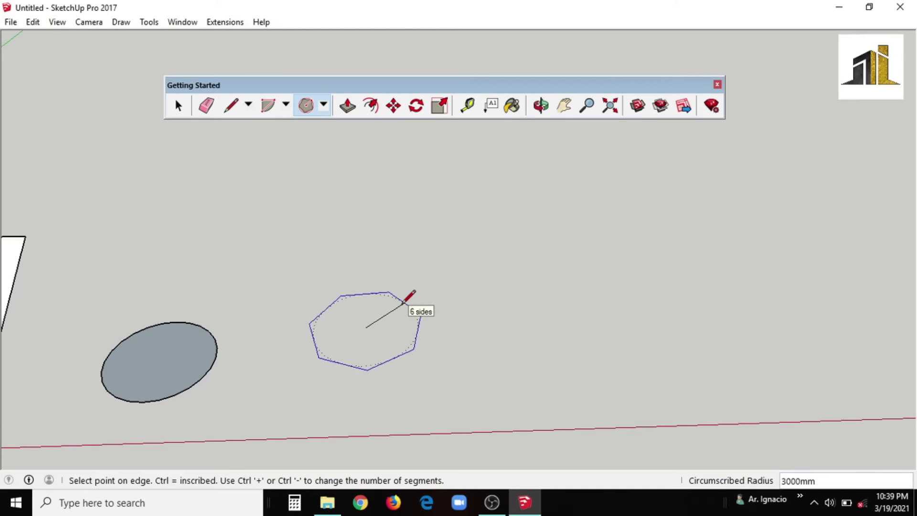
key(ctrl+plus)
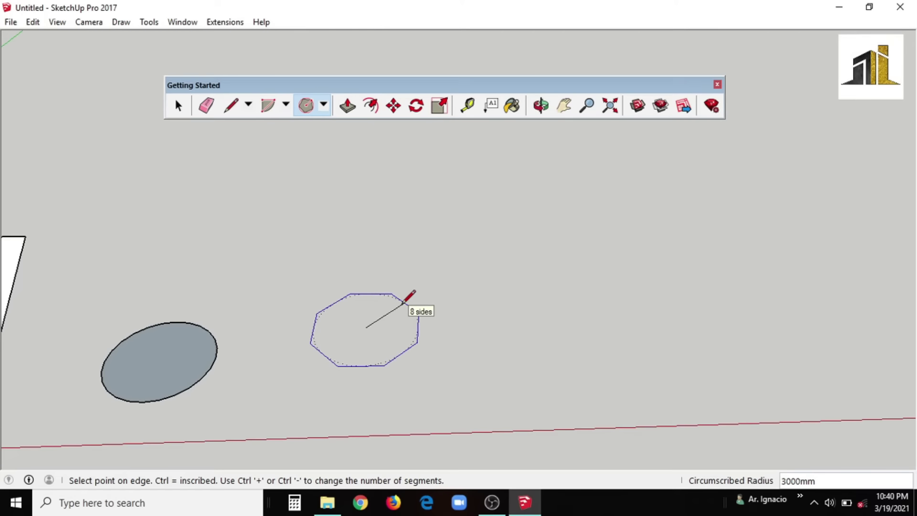
Reduce the polygon to three sides and place it as a triangle with a circumscribed radius of about 3000 mm
key(ctrl+minus)
key(ctrl+minus)
key(ctrl+minus)
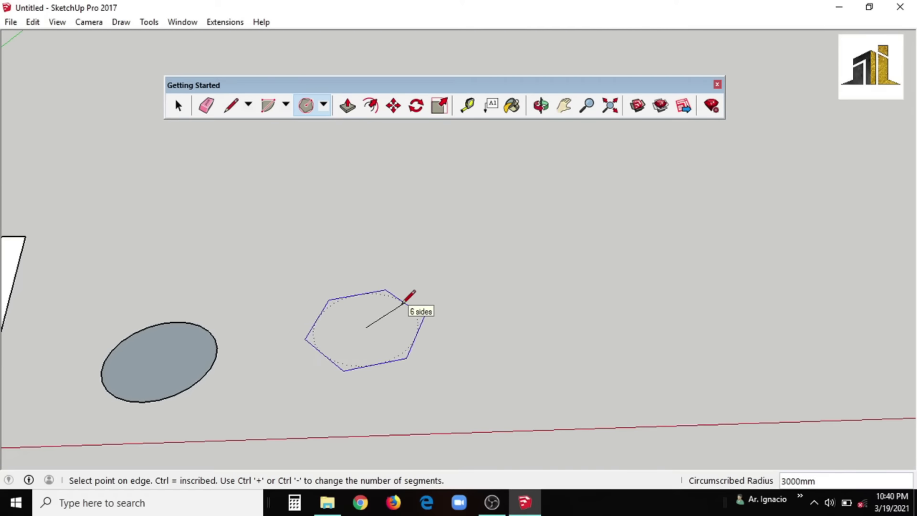
key(ctrl+minus)
key(ctrl+minus)
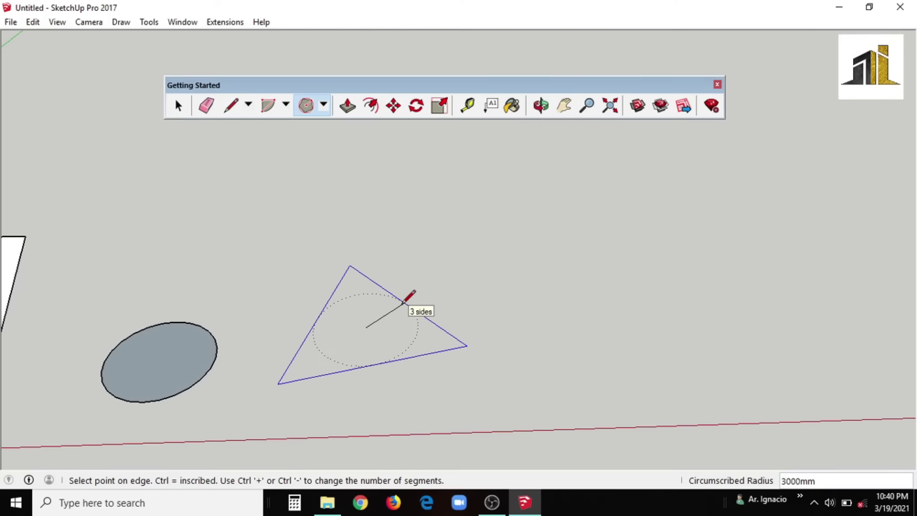
click(419, 317)
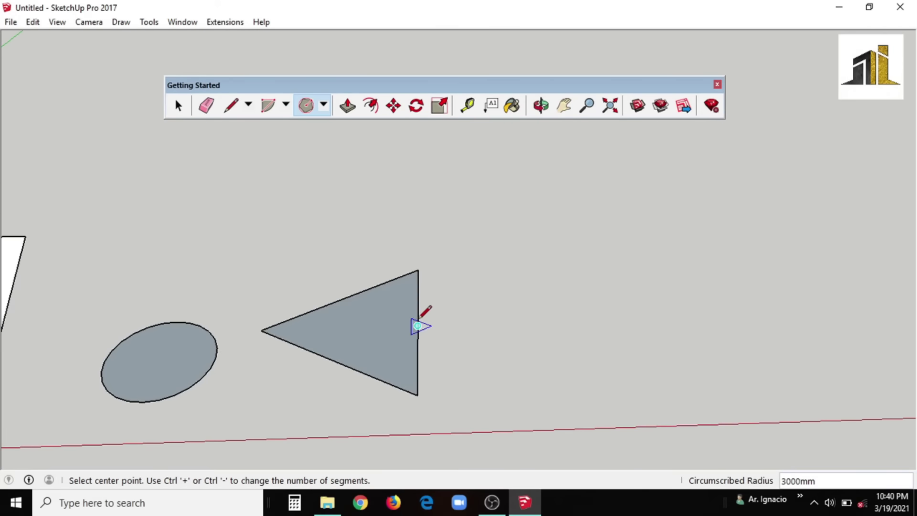
scroll(388, 322, up, 1)
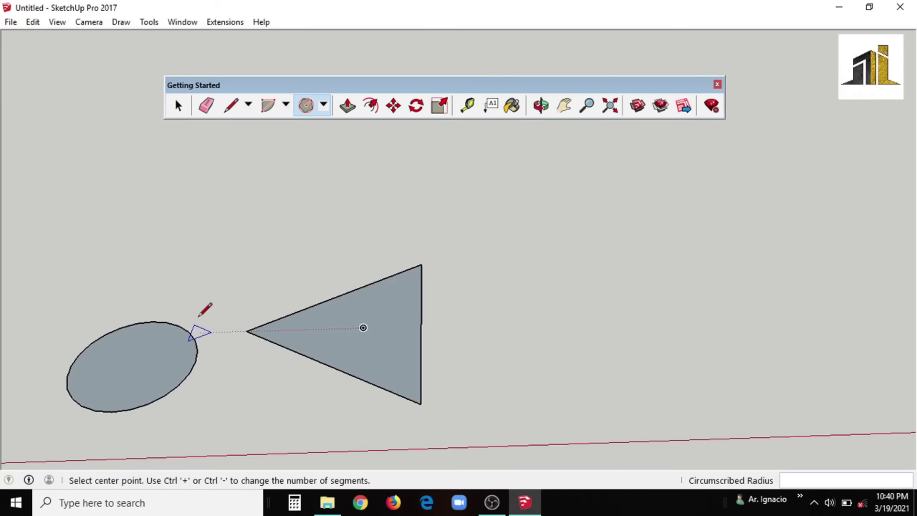
scroll(200, 315, down, 2)
scroll(467, 296, down, 2)
scroll(467, 307, up, 2)
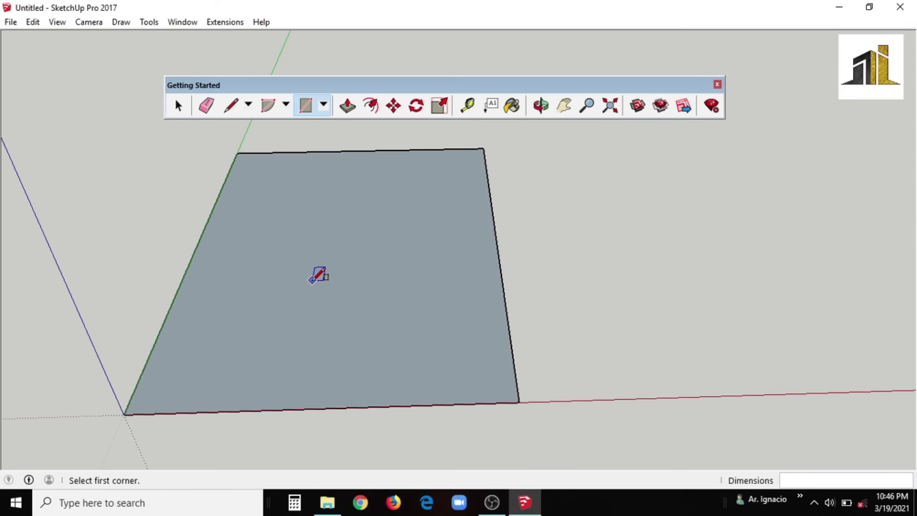
click(372, 106)
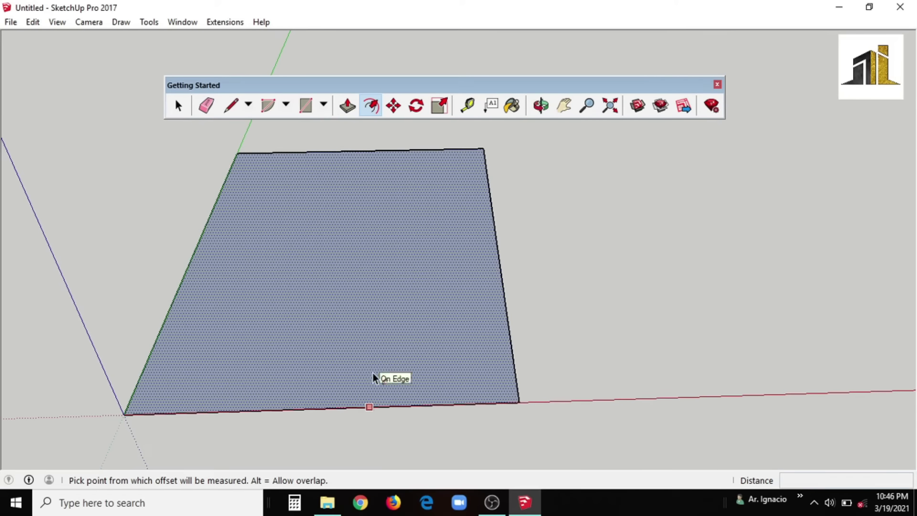
scroll(365, 362, down, 3)
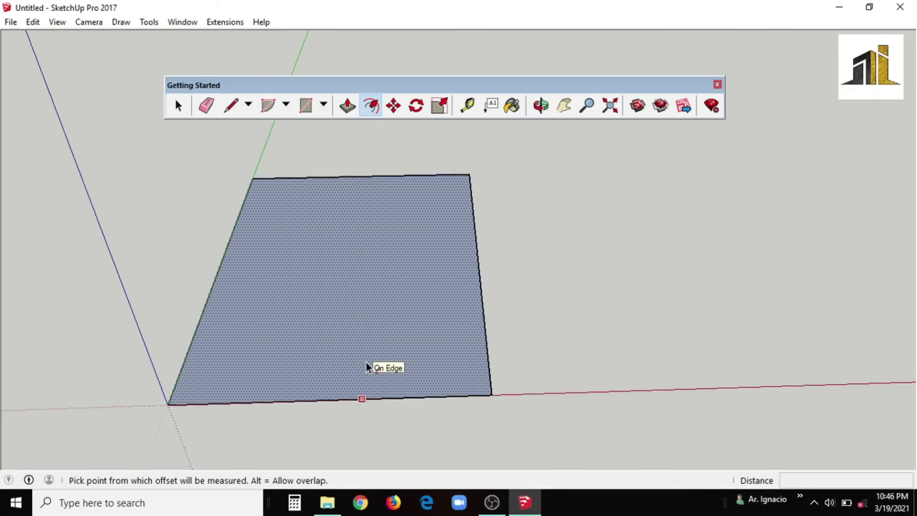
scroll(366, 362, up, 3)
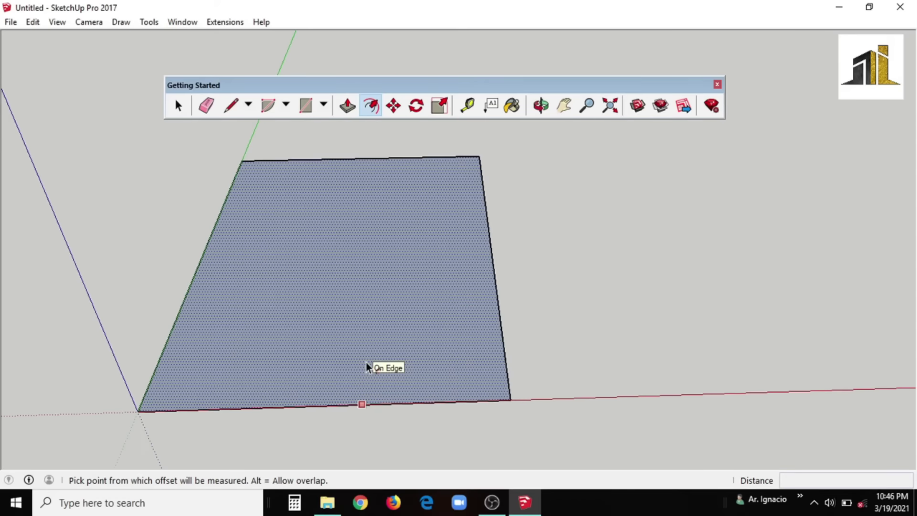
Draw a second rectangle of about 10650 by 5330 mm along the red axis, starting from the existing rectangle's near corner on that axis
click(307, 106)
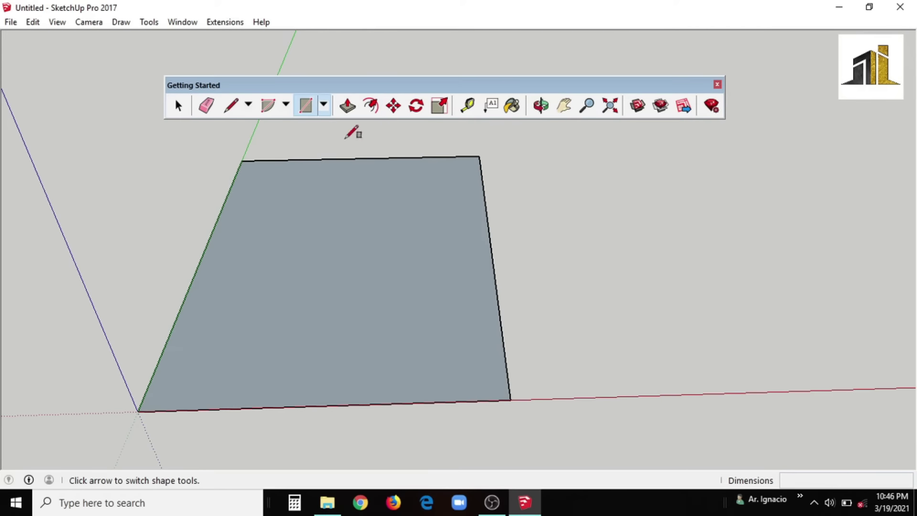
click(510, 399)
click(771, 285)
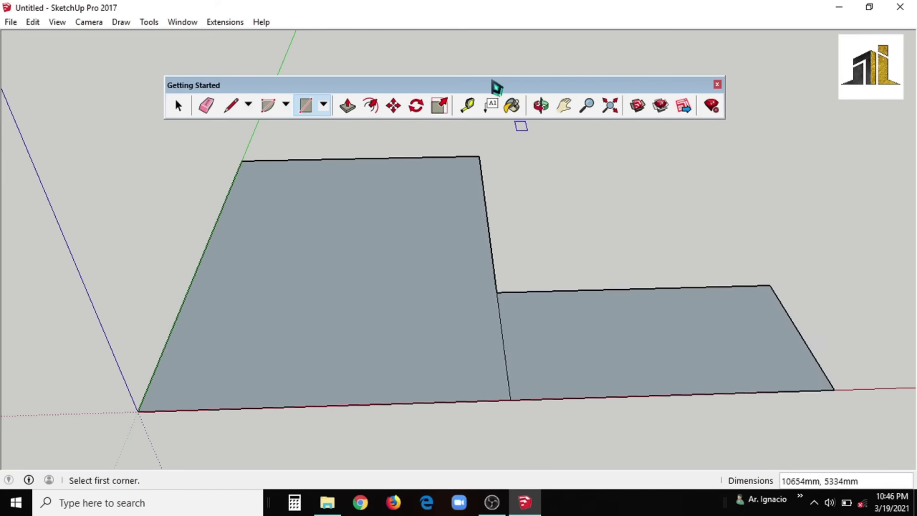
Offset the large rectangle's outline inward by 1000 mm and the smaller rectangle's outline inward by 500 mm
click(376, 104)
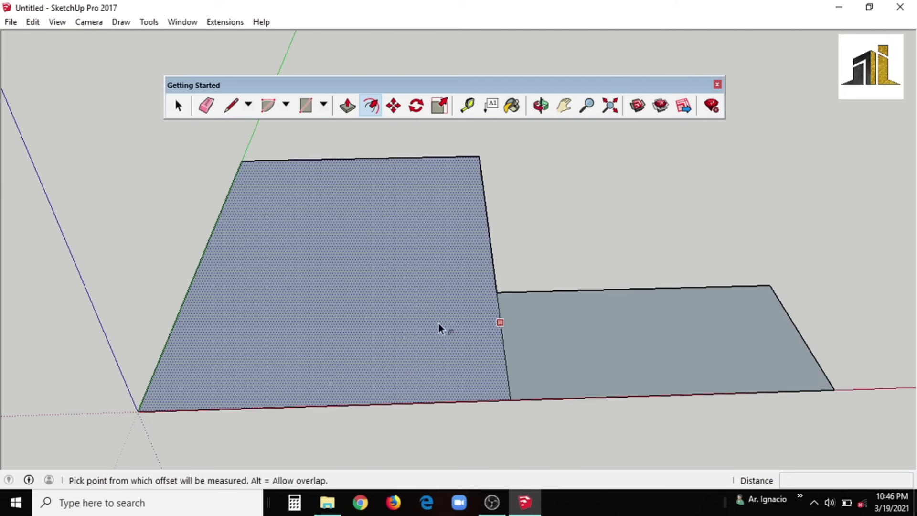
click(425, 324)
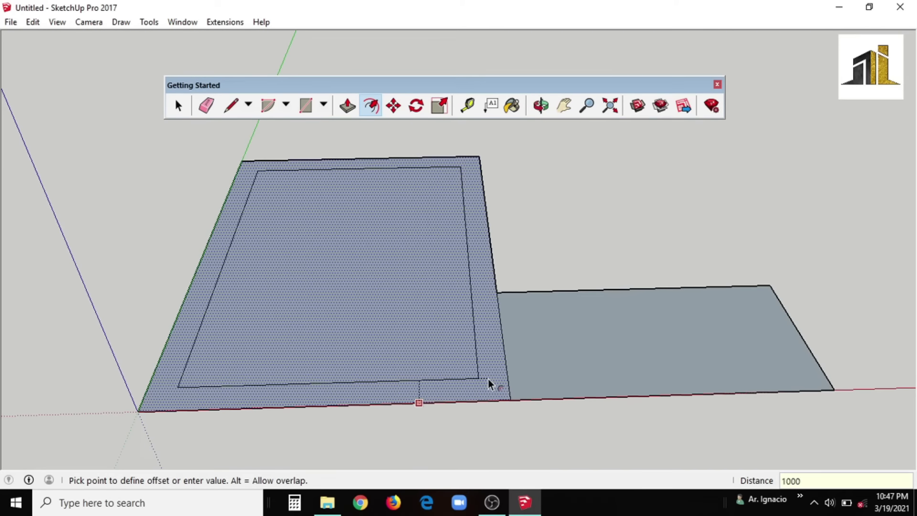
key(Return)
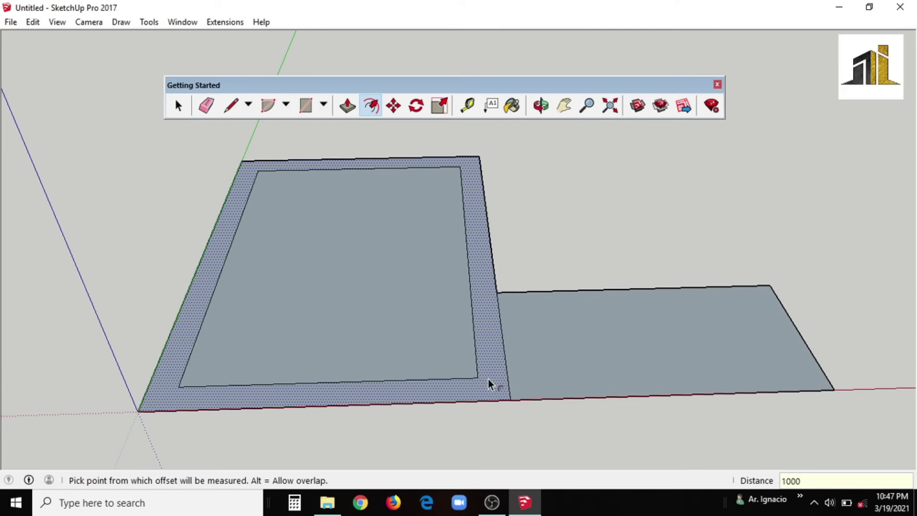
click(544, 292)
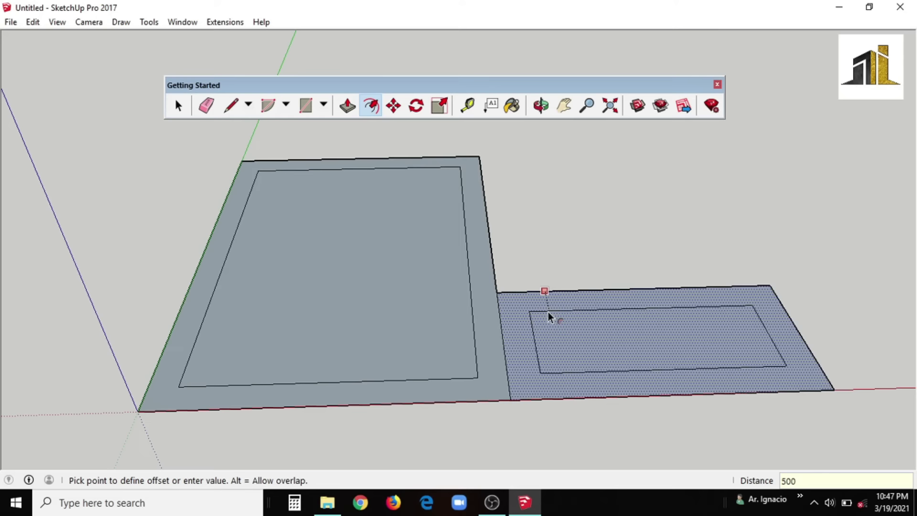
key(Return)
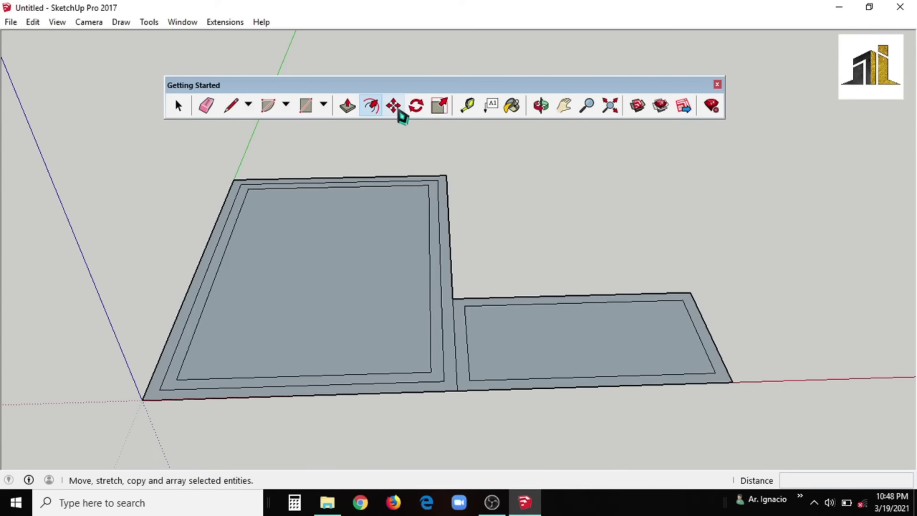
Draw a separate rectangle of about 6740 by 8090 mm on the ground, beyond the two offset rectangles
scroll(152, 300, down, 4)
click(306, 106)
click(462, 224)
click(543, 275)
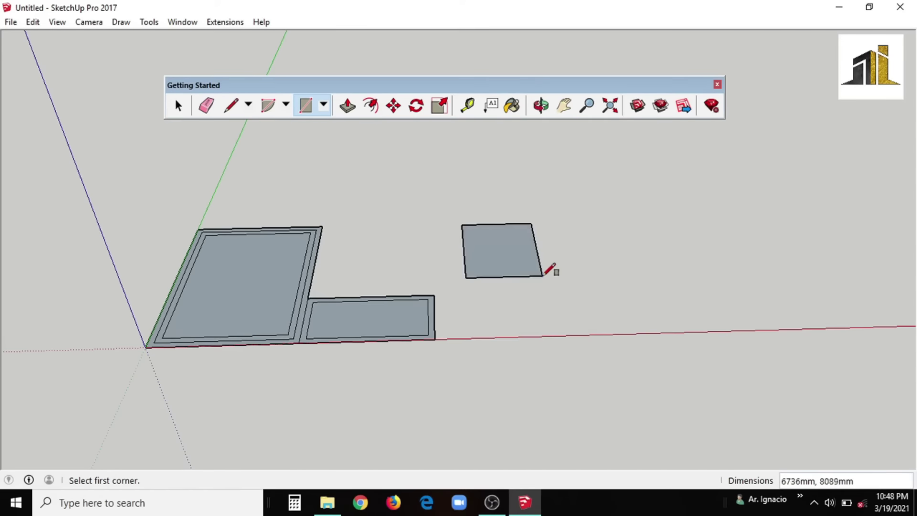
Move the separate rectangle across the ground along the green axis, toward the red axis
scroll(544, 246, up, 4)
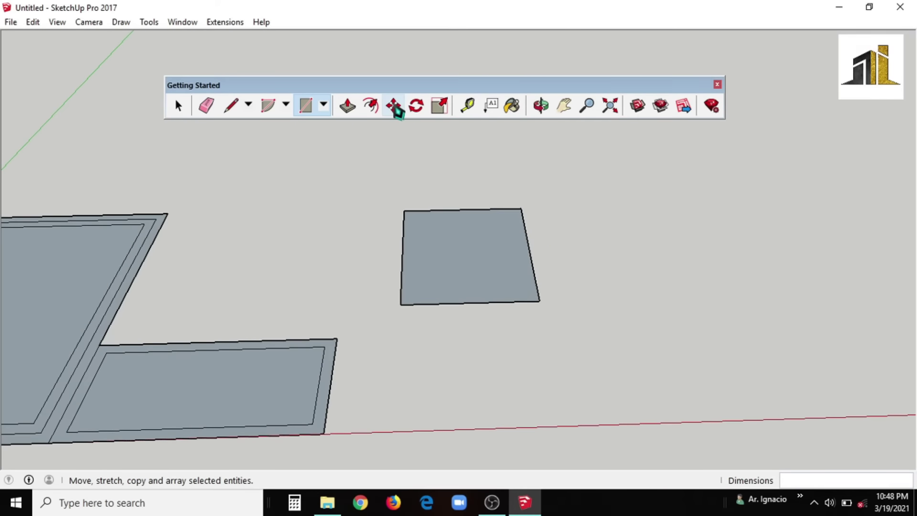
click(394, 107)
scroll(391, 302, down, 2)
scroll(409, 259, up, 2)
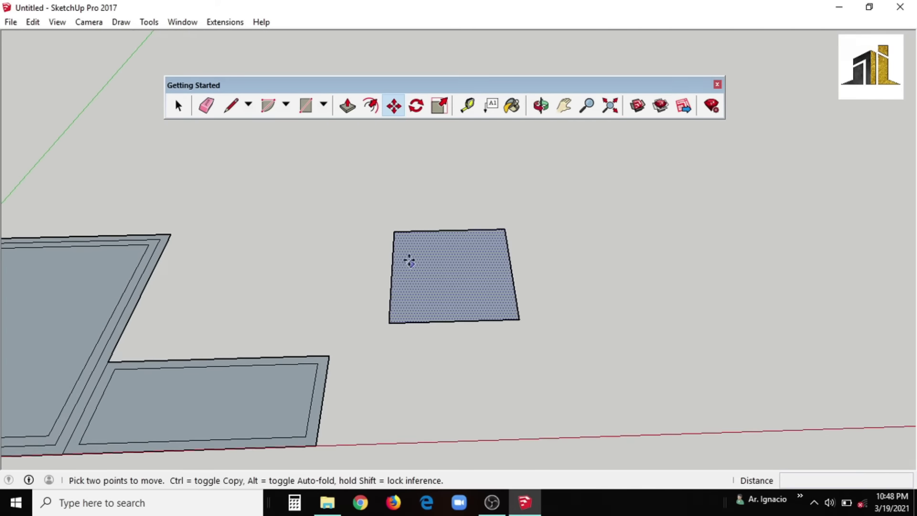
click(451, 276)
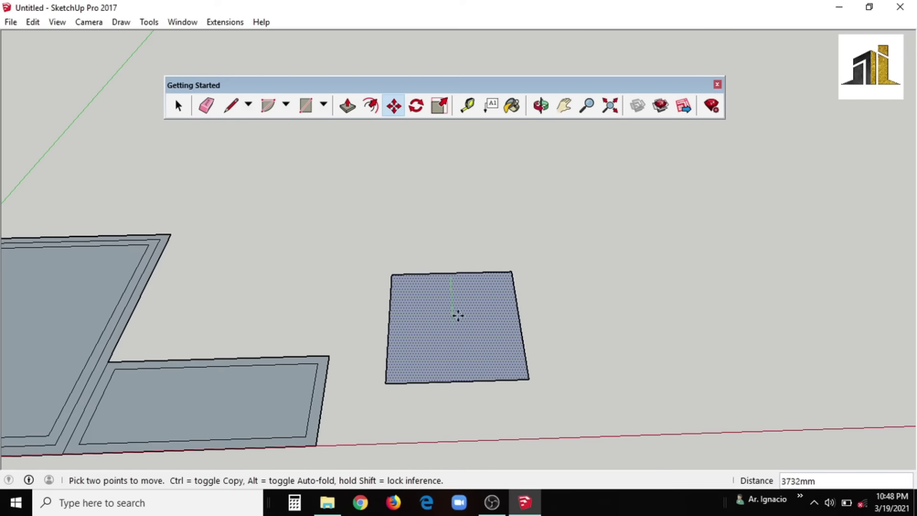
click(540, 105)
drag(506, 286, 592, 296)
click(393, 106)
click(317, 373)
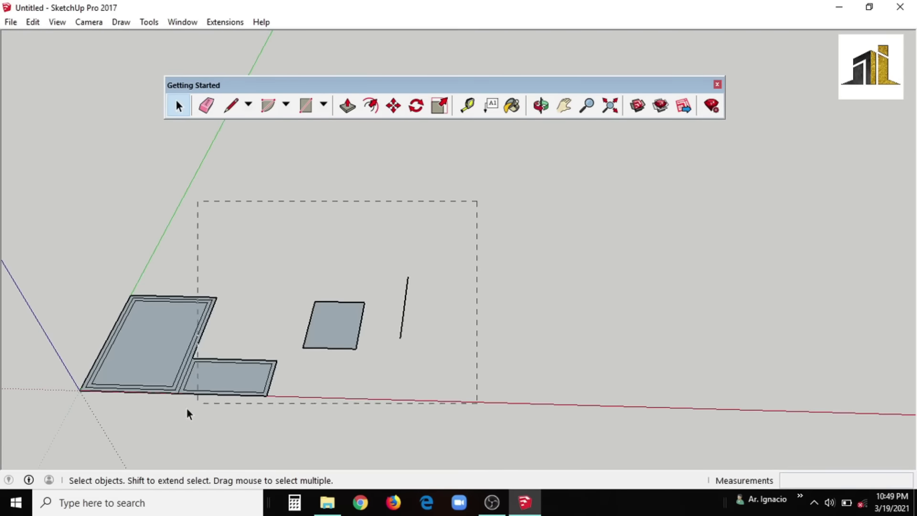
Select all the geometry in the model, including the loose line, and delete it
drag(186, 407, 50, 443)
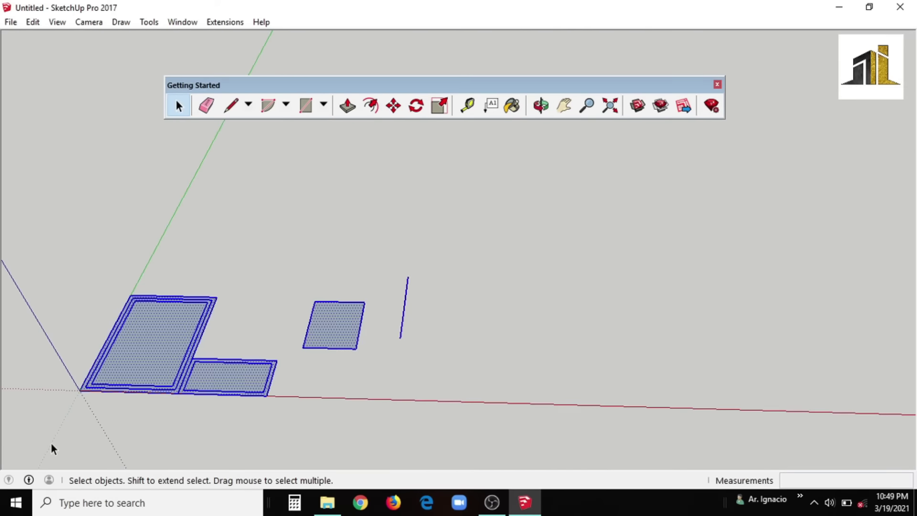
key(Delete)
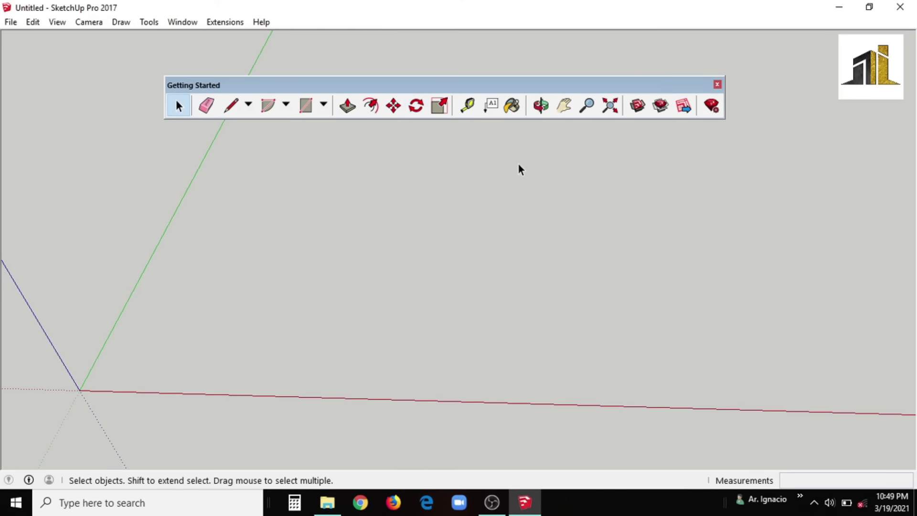
scroll(281, 288, down, 5)
scroll(260, 293, up, 5)
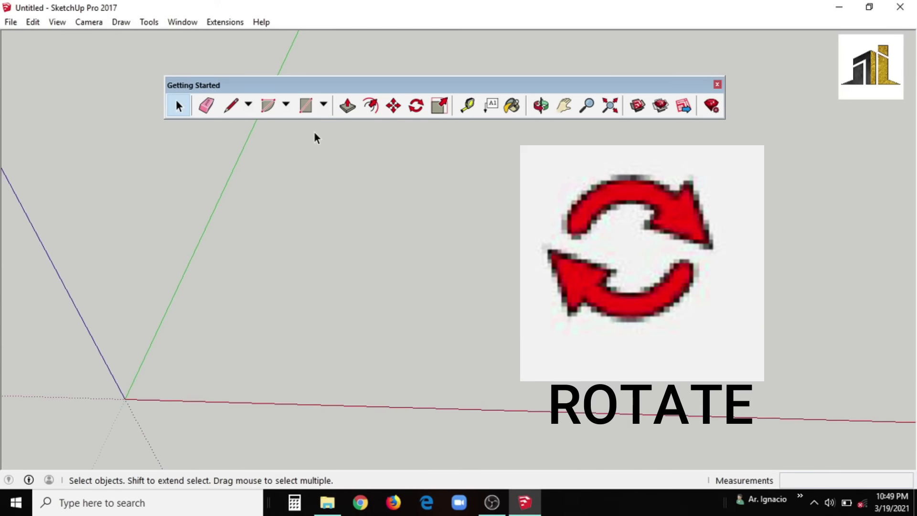
Draw a new rectangle of about 3830 by 4820 mm on the ground between the red and green axes
click(305, 106)
click(369, 254)
click(445, 333)
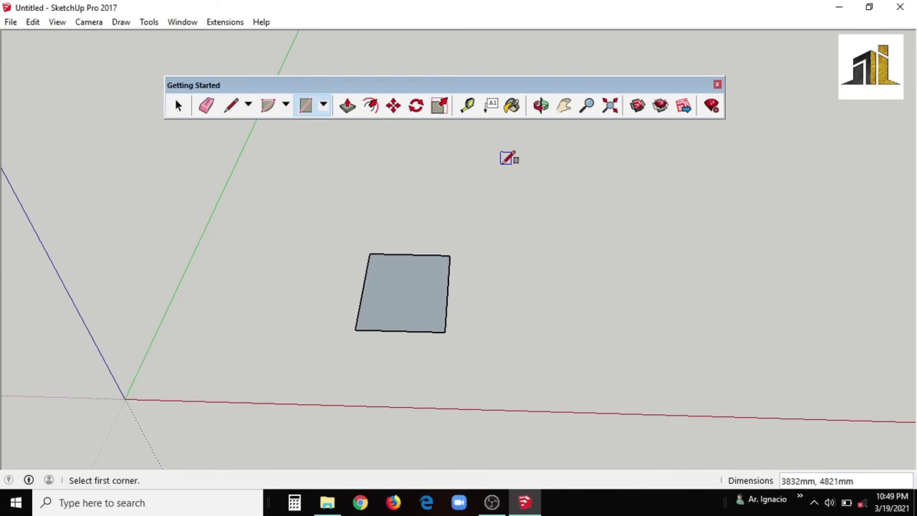
Try rotating the rectangle about its centre on the ground plane from the green axis direction, finishing at 0°
click(416, 105)
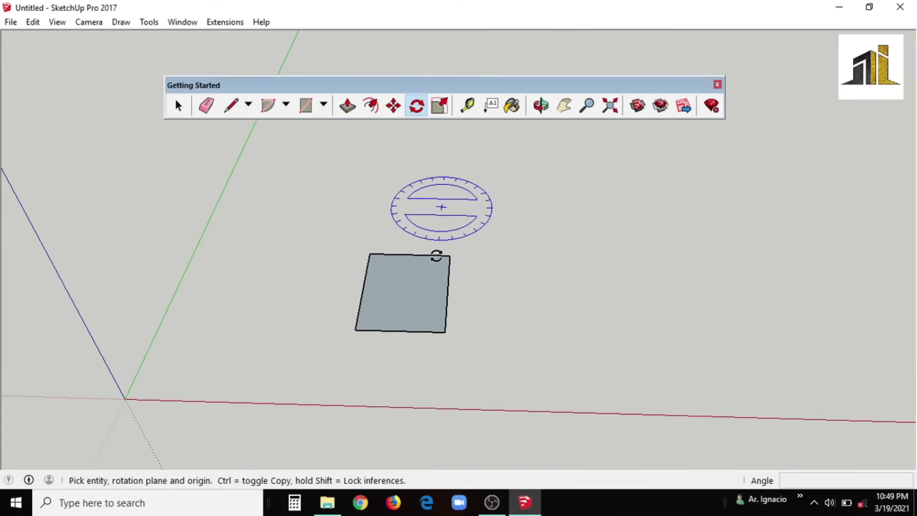
click(408, 297)
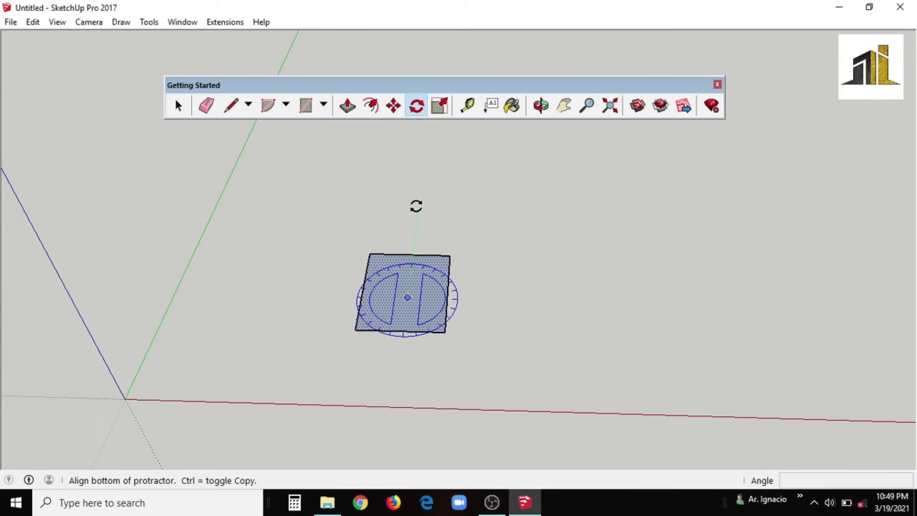
click(416, 205)
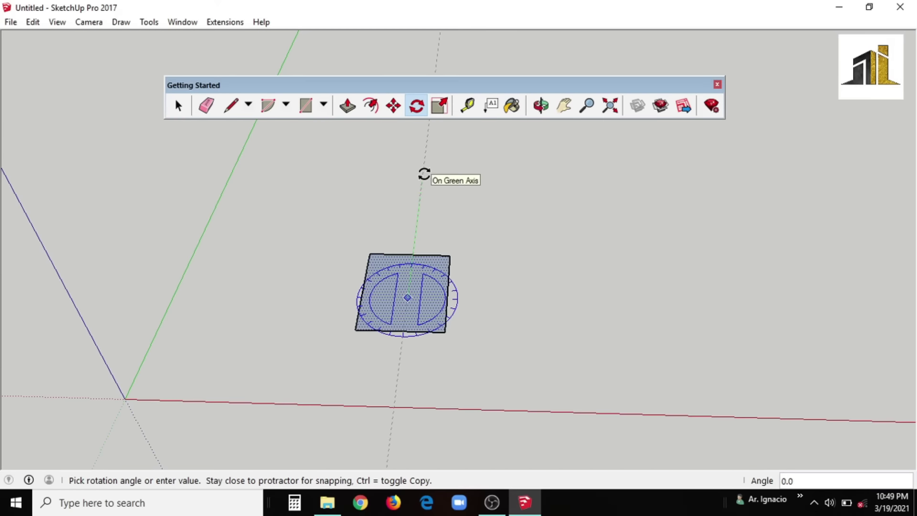
click(424, 174)
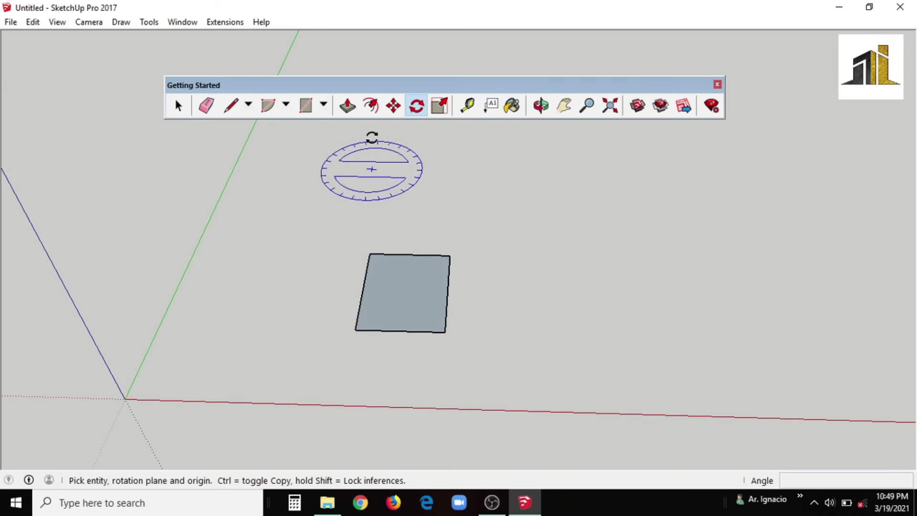
Push/pull the rectangle's face upward to turn it into a thin box
click(347, 106)
click(408, 300)
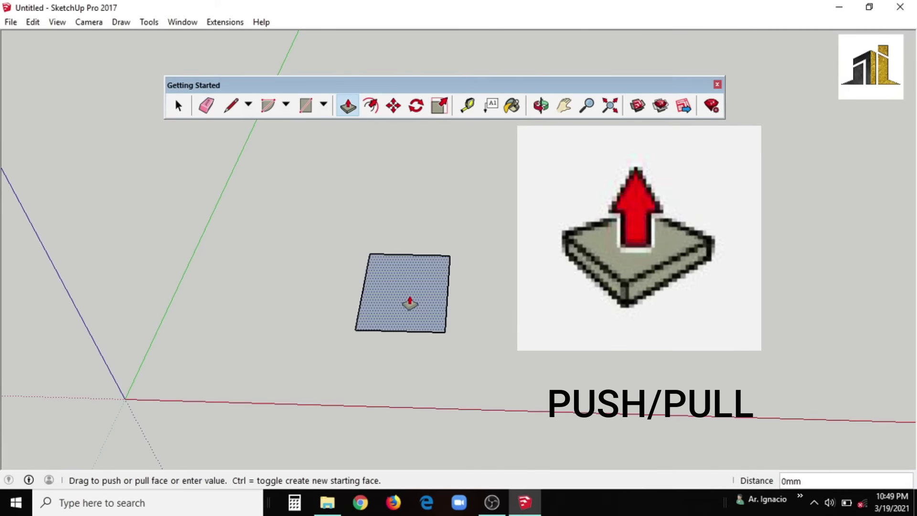
click(407, 293)
Select the whole box and rotate it 90° upright about a lower corner, in the vertical plane of its long side
click(542, 107)
drag(524, 292, 445, 295)
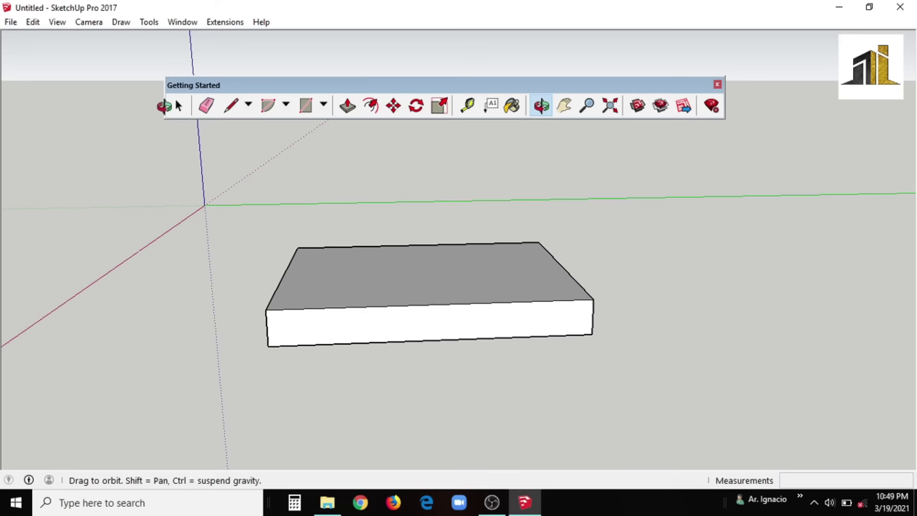
click(179, 106)
drag(222, 220, 744, 397)
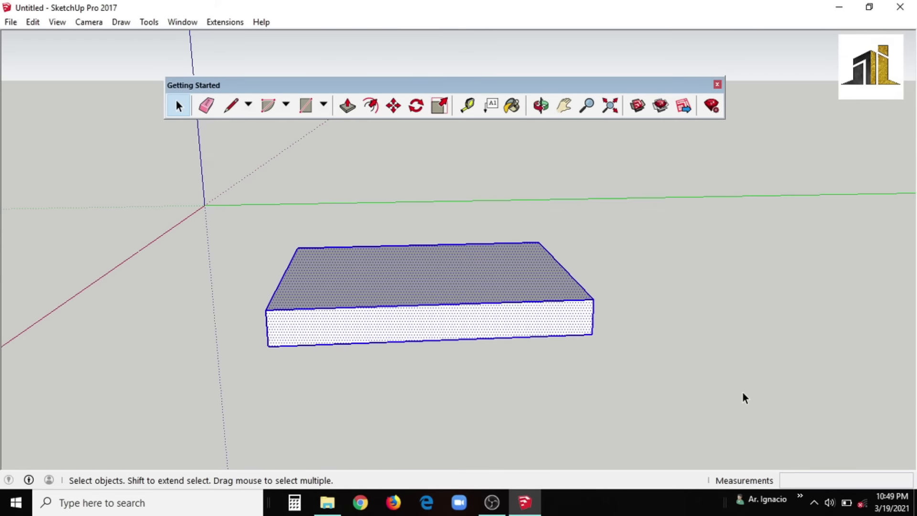
click(417, 106)
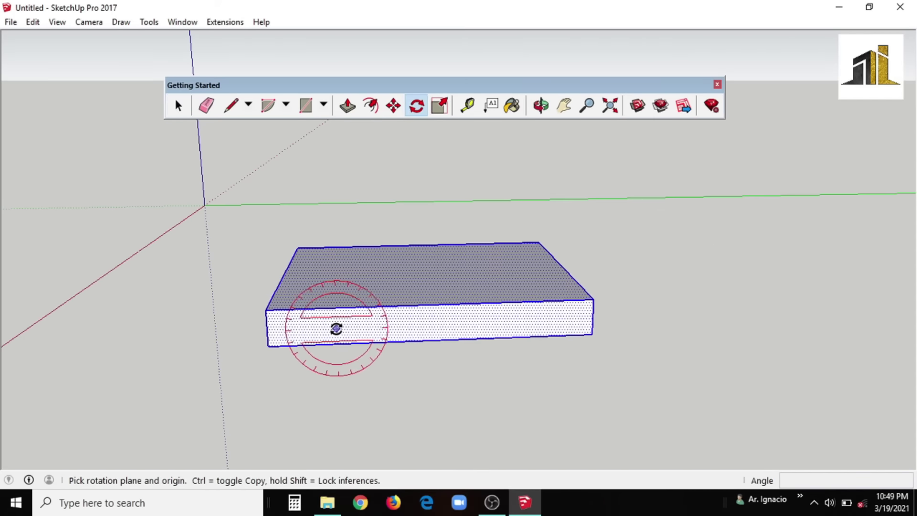
click(267, 344)
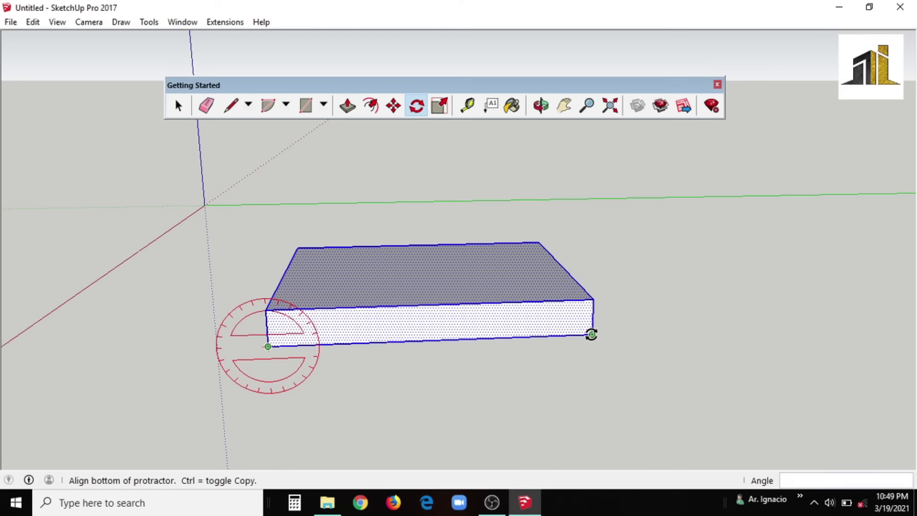
click(591, 334)
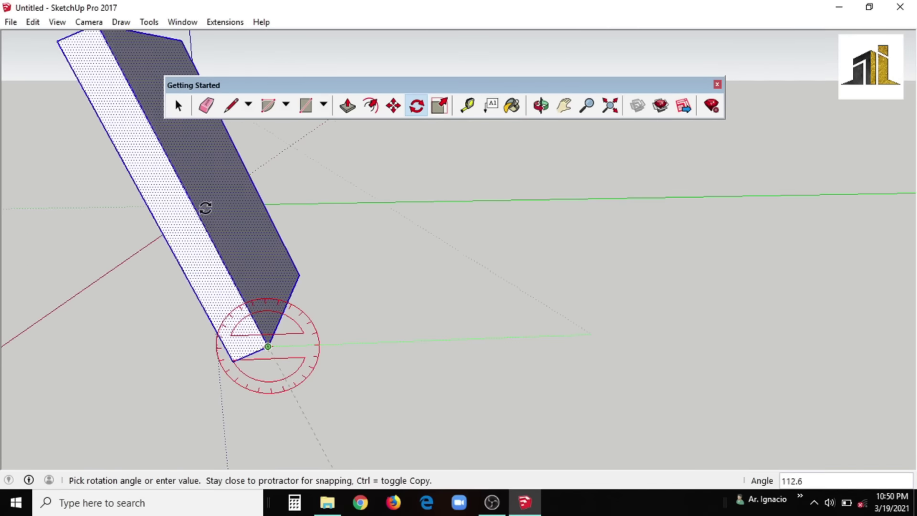
click(256, 209)
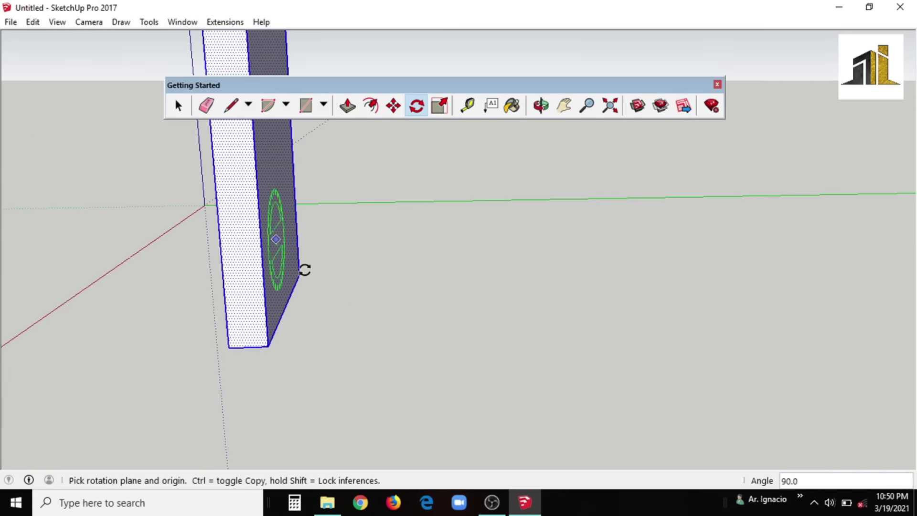
Rotate the upright slab about its lower corner in the plane of its broad face onto its long edge, and deselect it
middle_drag(303, 268, 423, 210)
click(541, 105)
drag(386, 282, 714, 291)
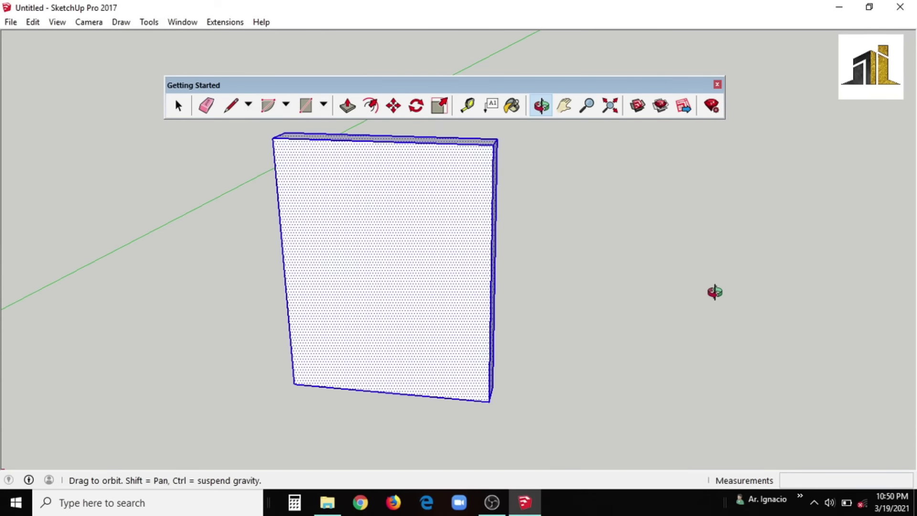
click(416, 106)
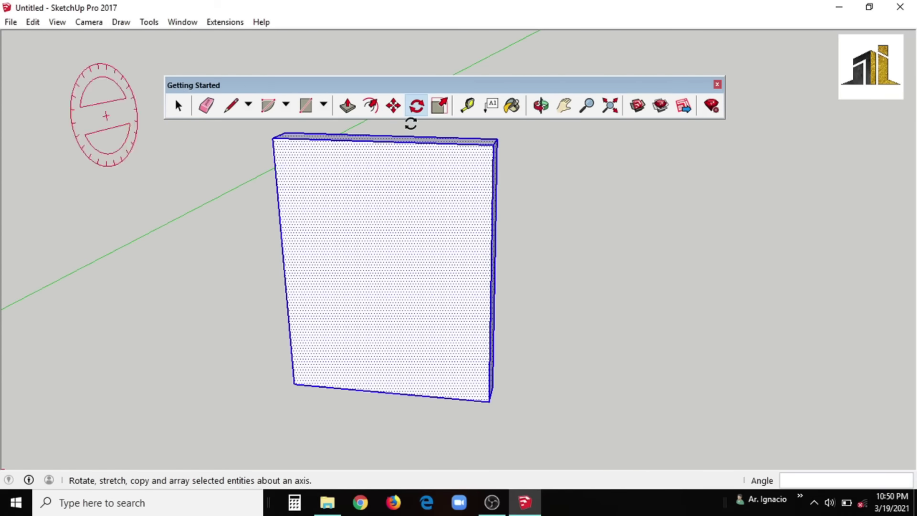
click(294, 383)
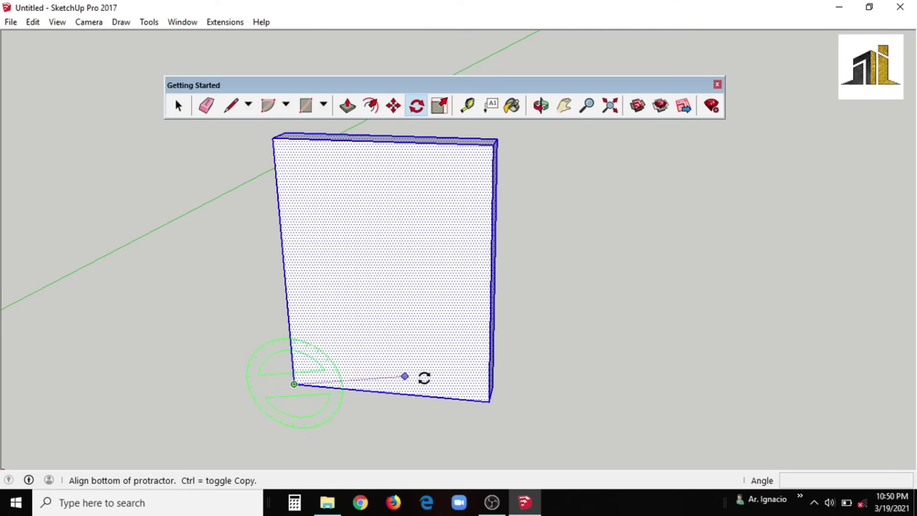
click(488, 400)
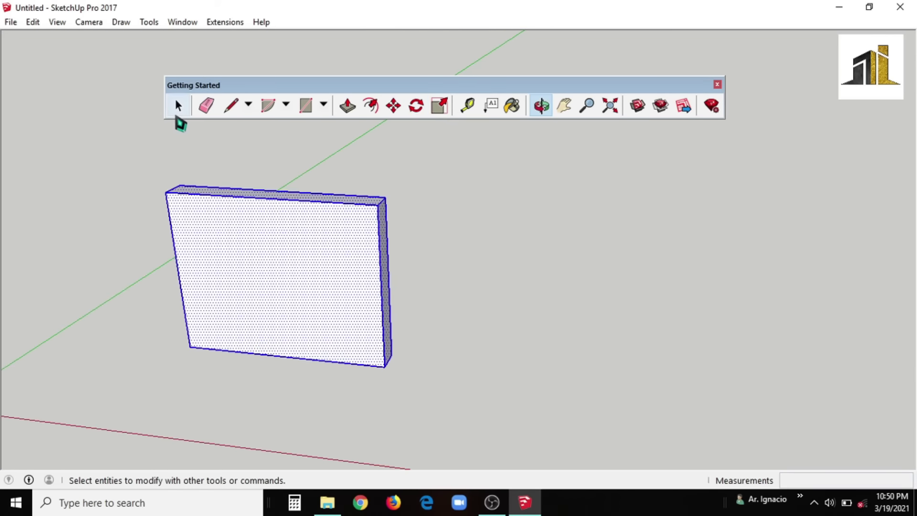
click(178, 109)
click(396, 144)
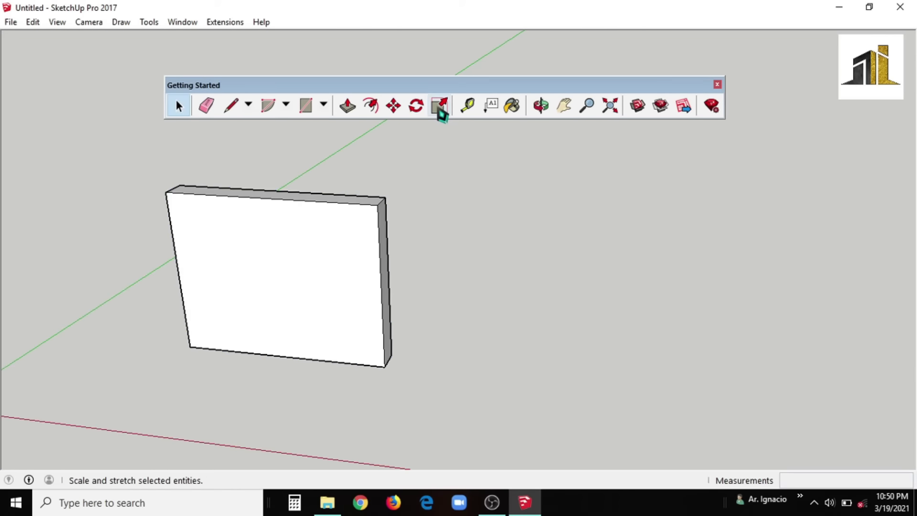
Select the whole slab and scale it by one of its upper corner grips
scroll(521, 295, down, 2)
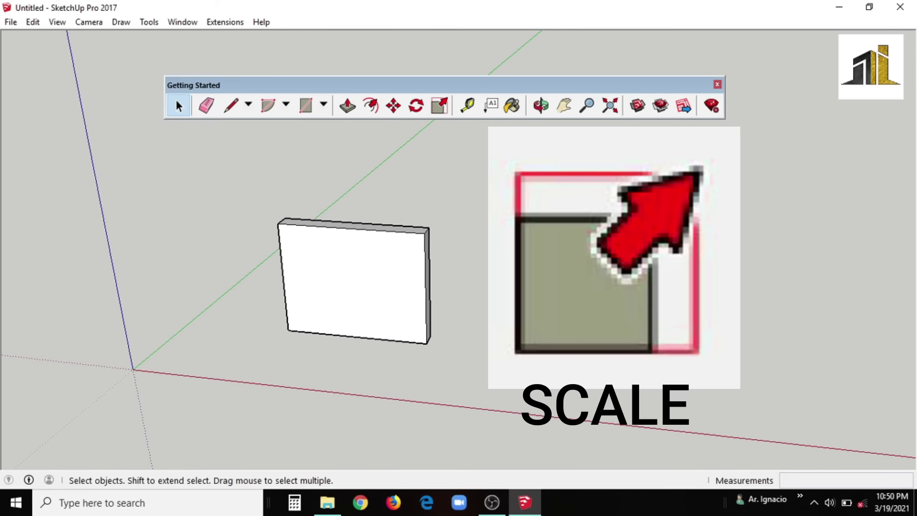
scroll(411, 298, up, 2)
click(359, 286)
scroll(366, 286, down, 2)
scroll(382, 267, up, 1)
drag(159, 150, 465, 404)
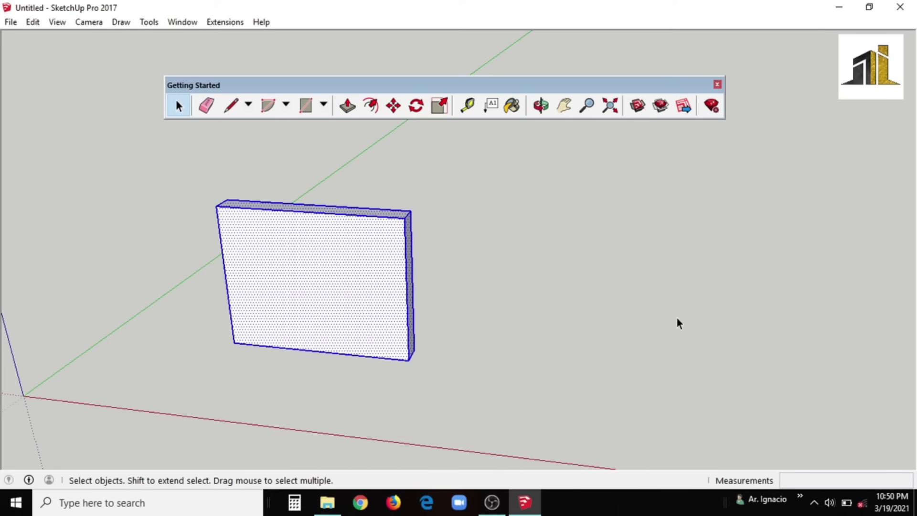
click(440, 106)
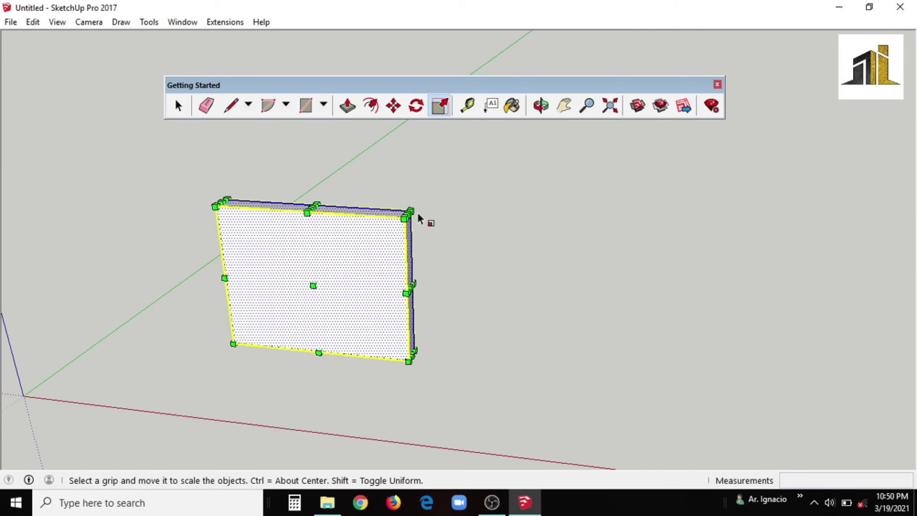
drag(416, 206, 424, 266)
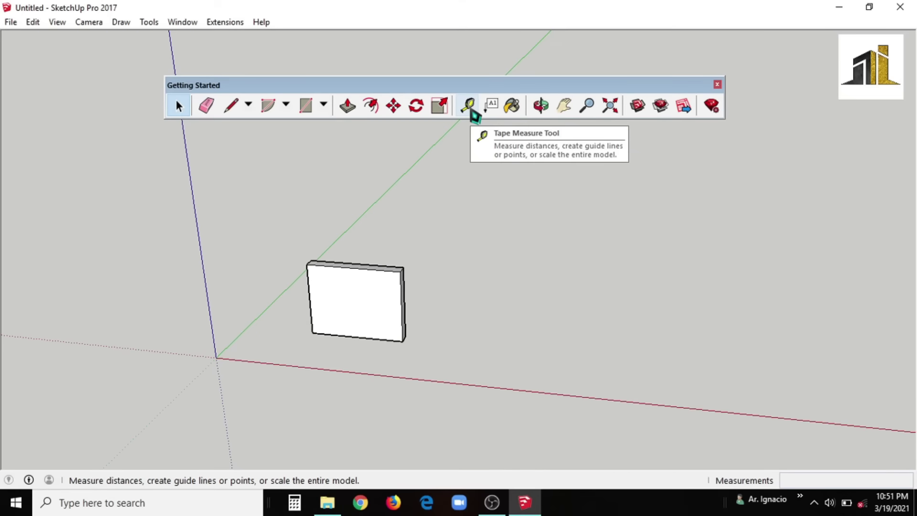
Measure the length of the lower edge of the slab's front face with the Tape Measure tool, from corner to corner
click(468, 106)
scroll(436, 325, up, 2)
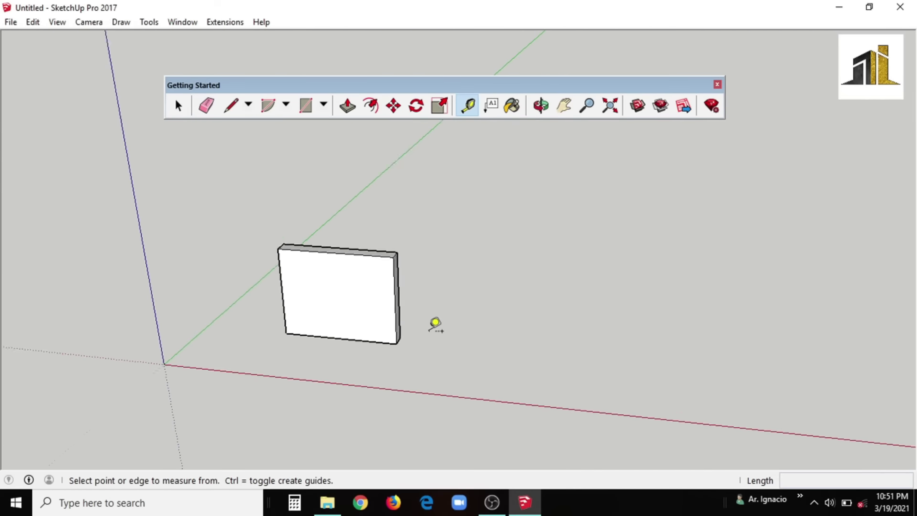
scroll(435, 324, up, 1)
scroll(253, 348, up, 3)
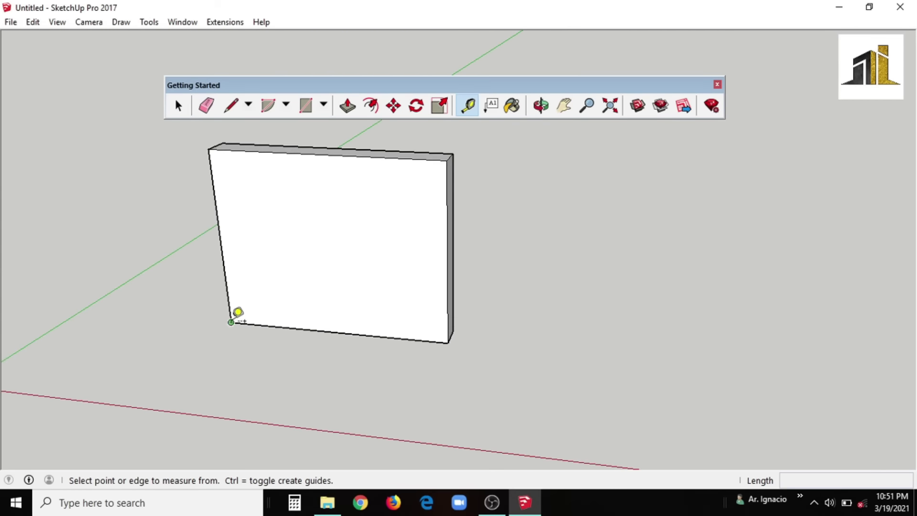
scroll(238, 311, up, 2)
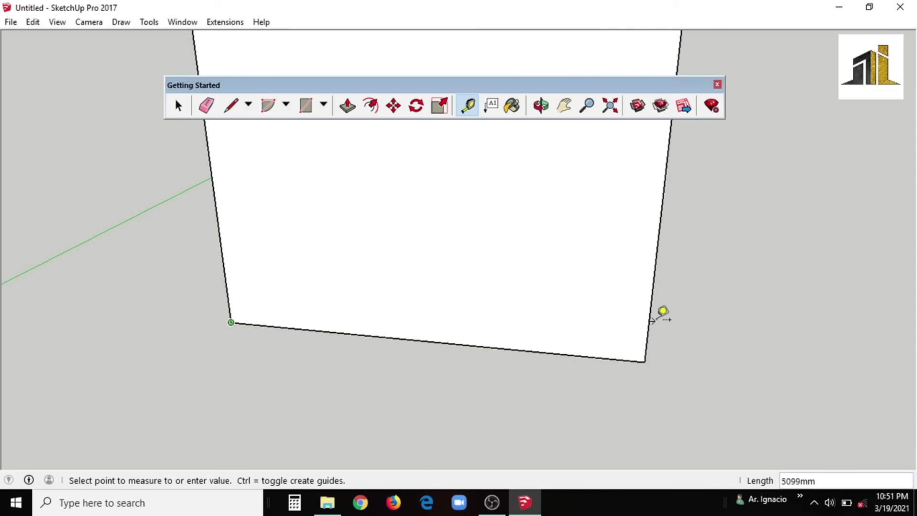
click(648, 354)
click(645, 360)
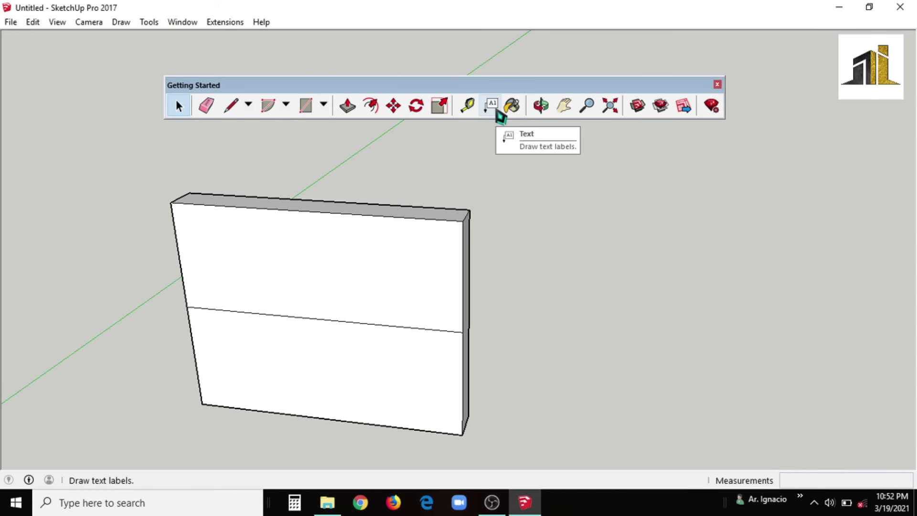
Attach a leader text label reading CONCRETE to the upper half of the slab's front face, placed beside the slab's lower corner
scroll(406, 282, down, 4)
scroll(403, 288, up, 3)
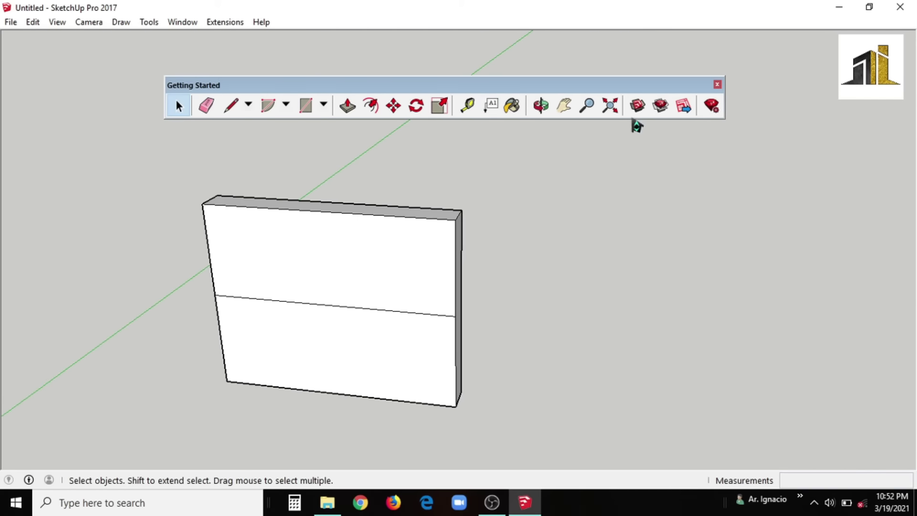
click(563, 105)
click(541, 105)
drag(540, 210, 477, 234)
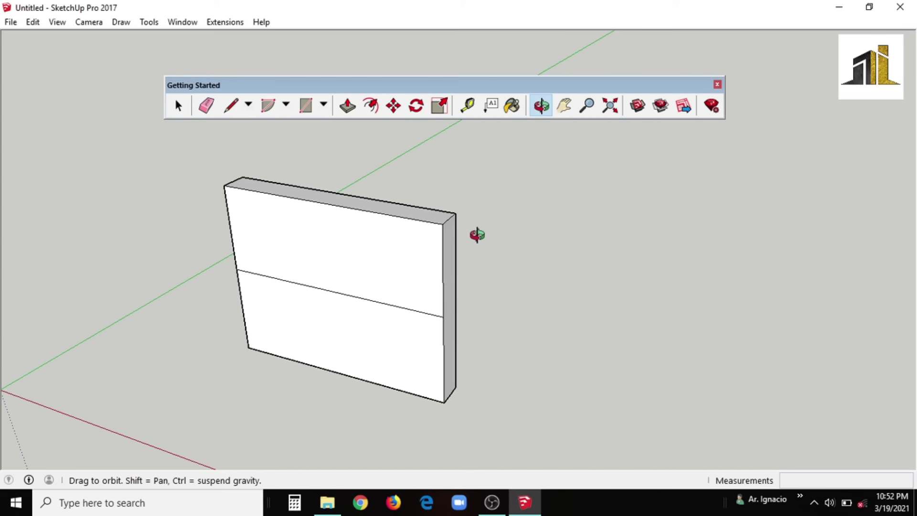
click(493, 105)
click(383, 278)
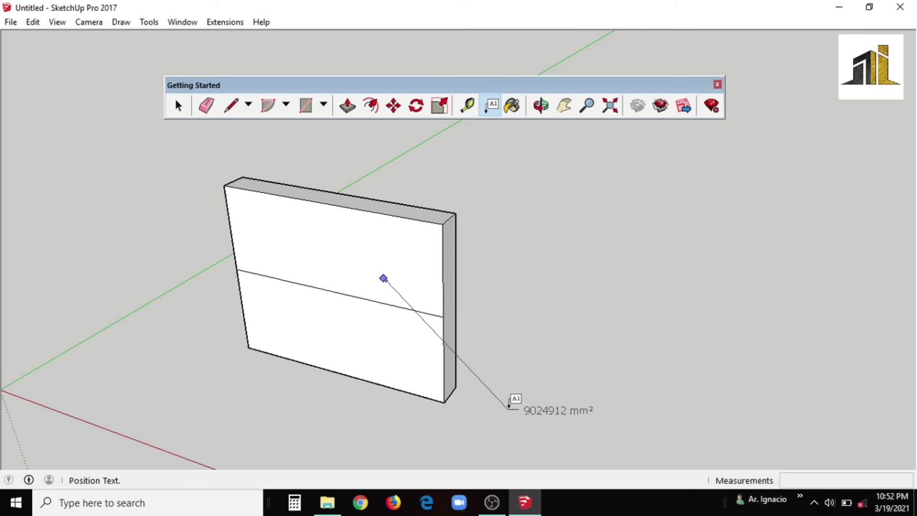
click(510, 397)
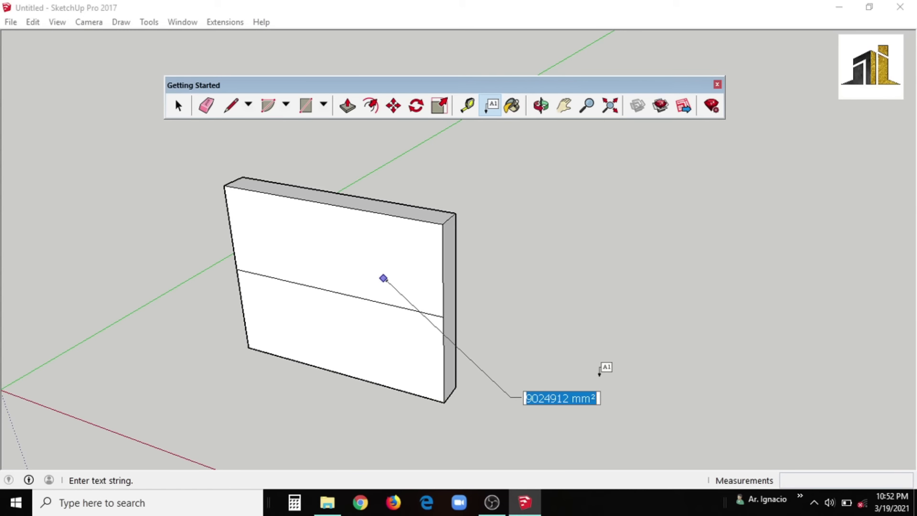
text(CO)
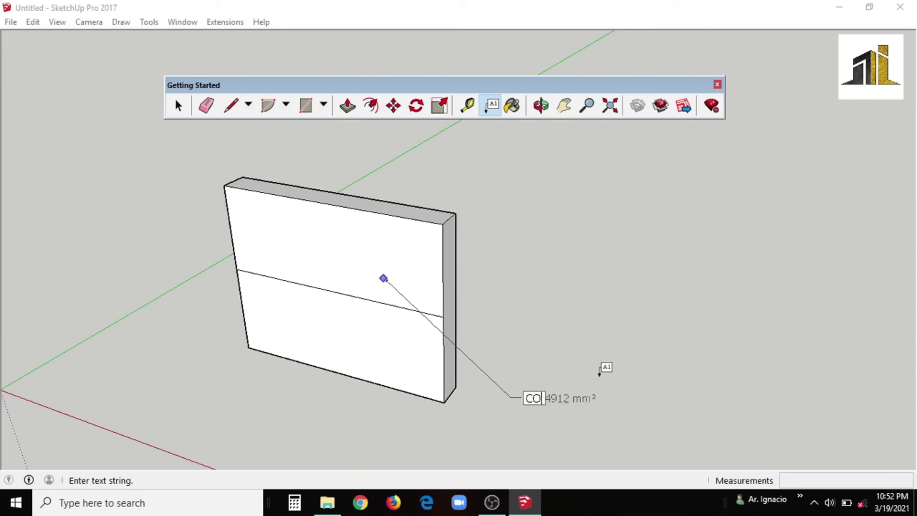
text(NCRETE)
key(Return)
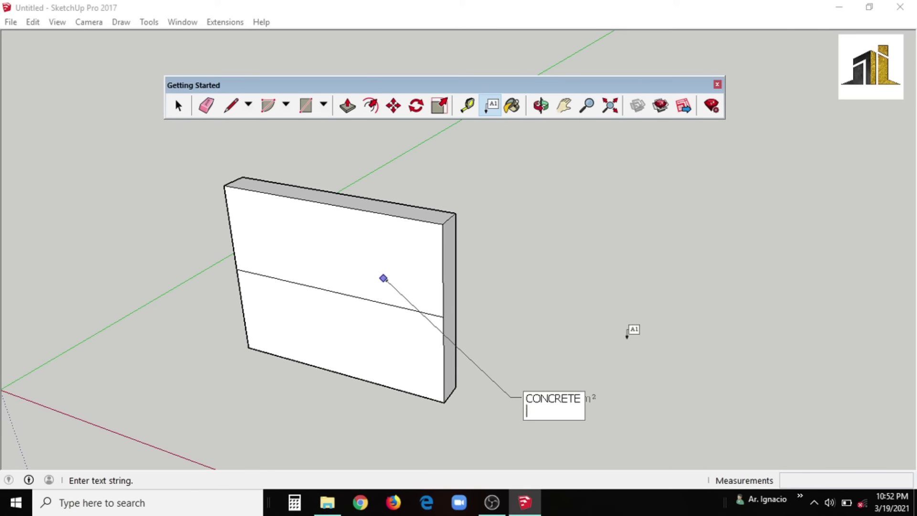
click(626, 334)
Paint the front face's upper half with Blacktop Old 01 from Asphalt and Concrete and its lower half with a panelled concrete texture
scroll(420, 287, down, 2)
scroll(489, 285, up, 2)
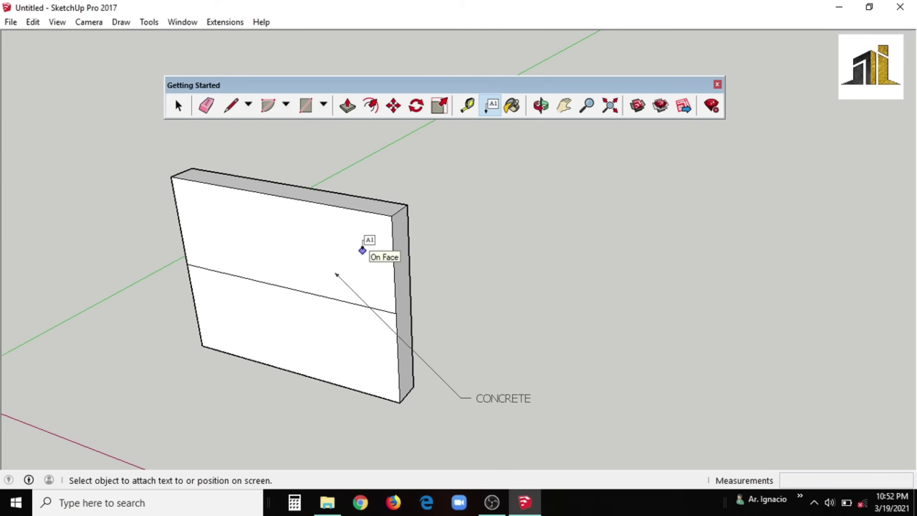
scroll(566, 201, down, 2)
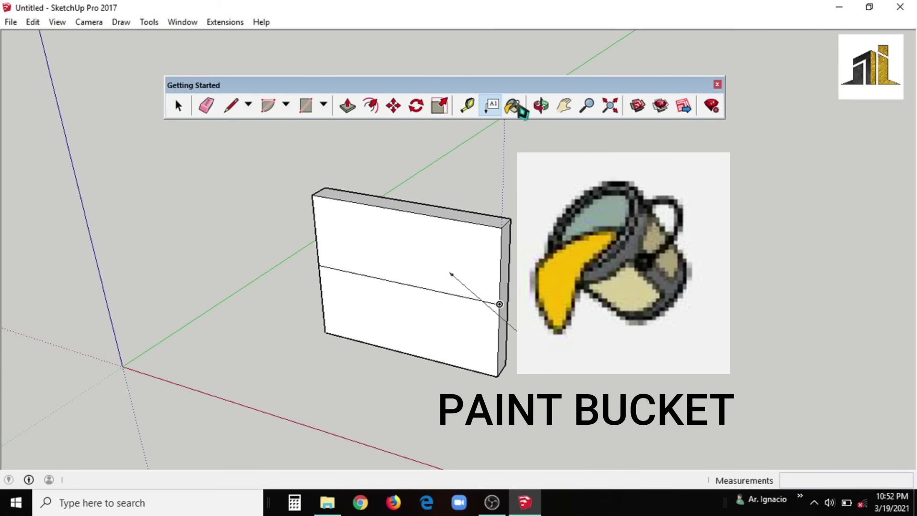
click(519, 106)
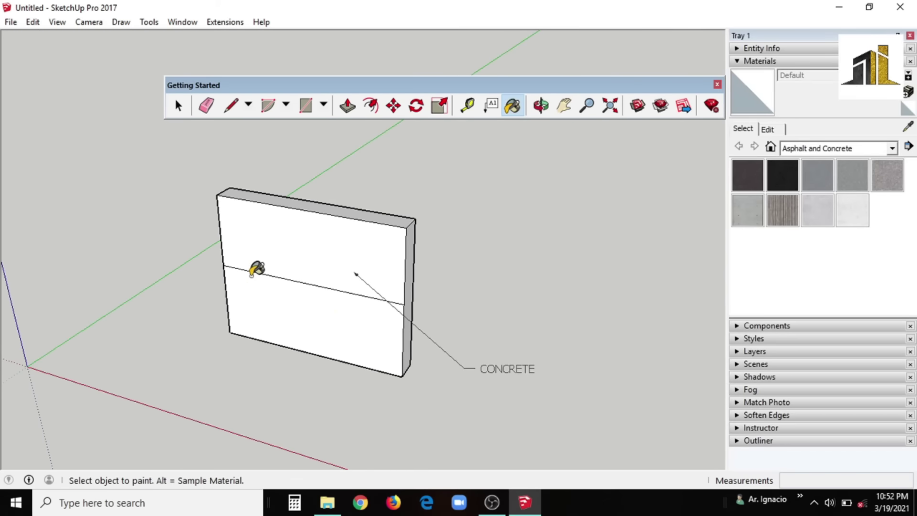
scroll(348, 258, down, 2)
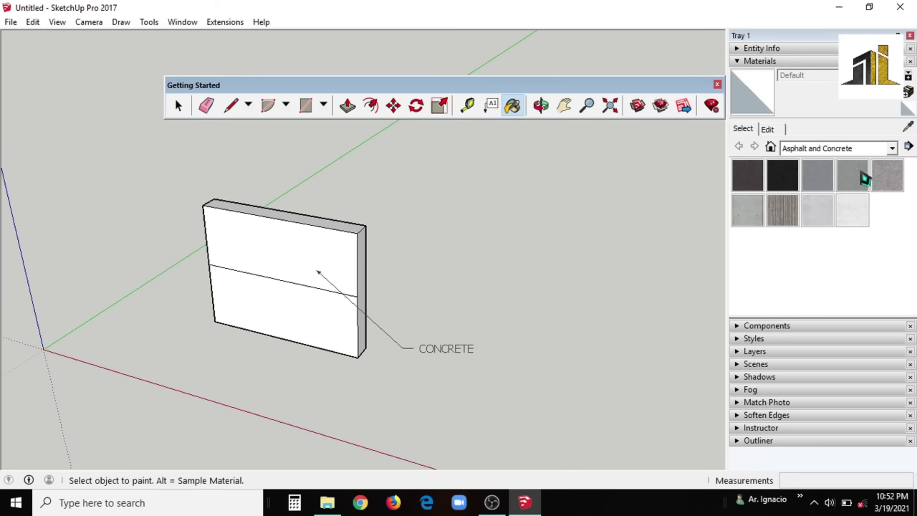
click(892, 149)
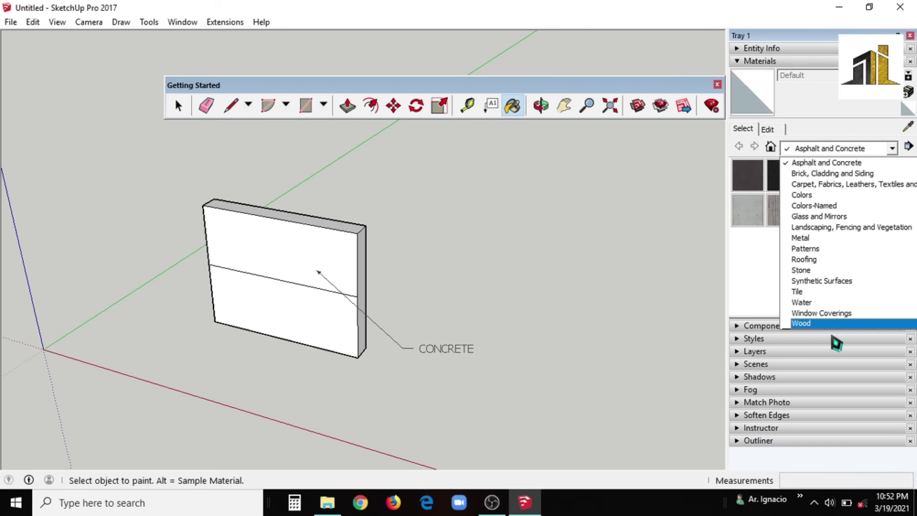
click(865, 165)
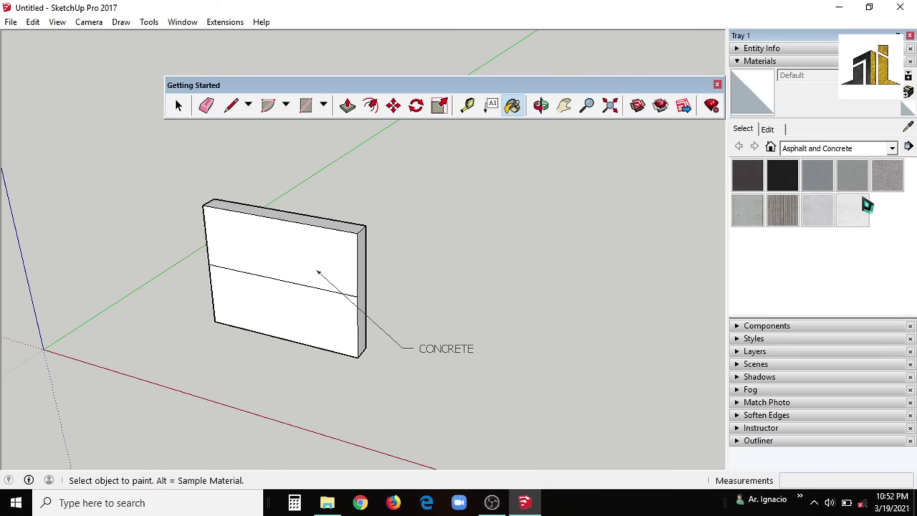
click(818, 180)
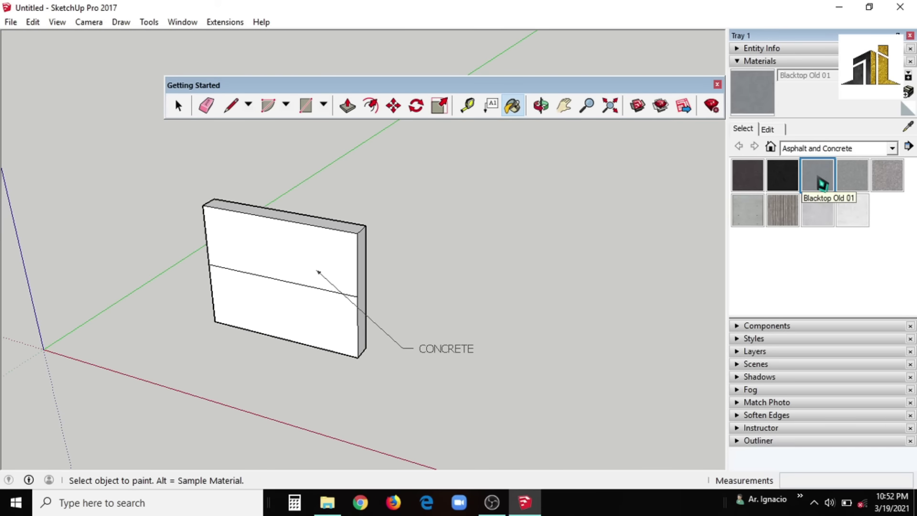
scroll(460, 294, down, 1)
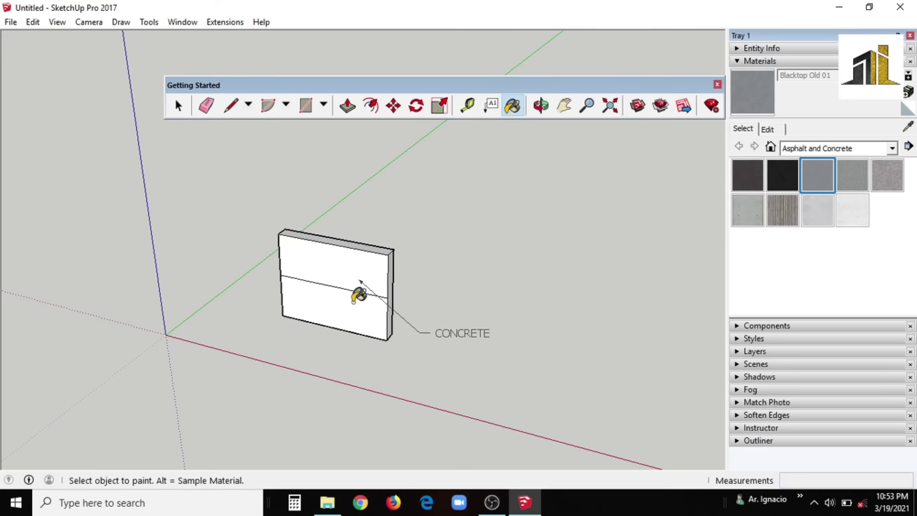
scroll(358, 293, up, 2)
click(363, 212)
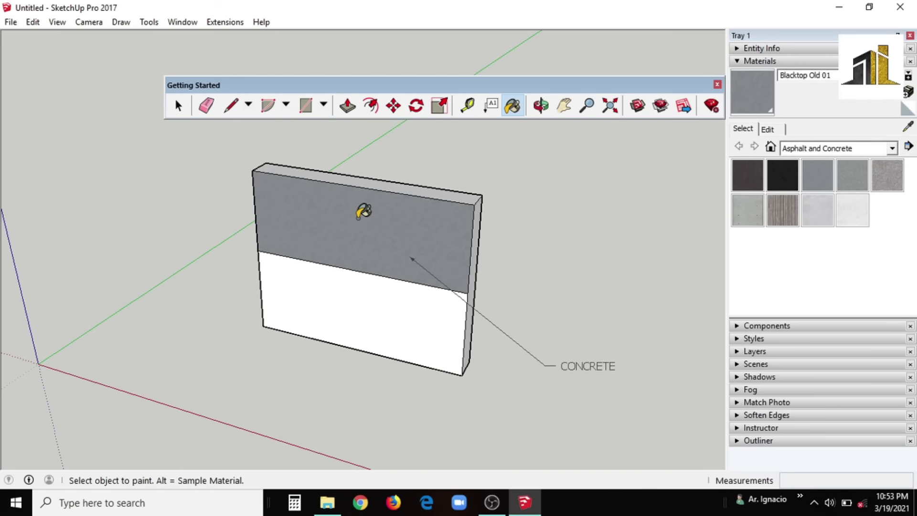
scroll(430, 212, up, 6)
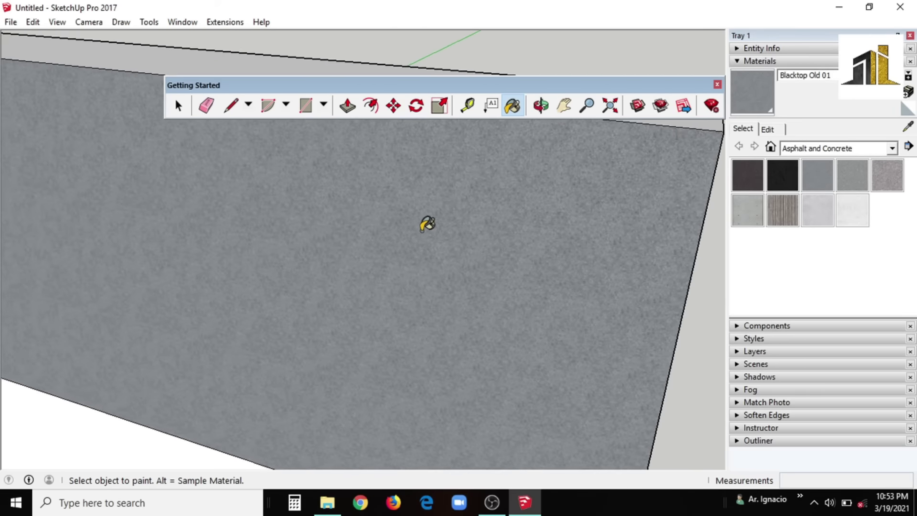
scroll(427, 224, down, 3)
scroll(426, 224, down, 2)
scroll(425, 223, up, 1)
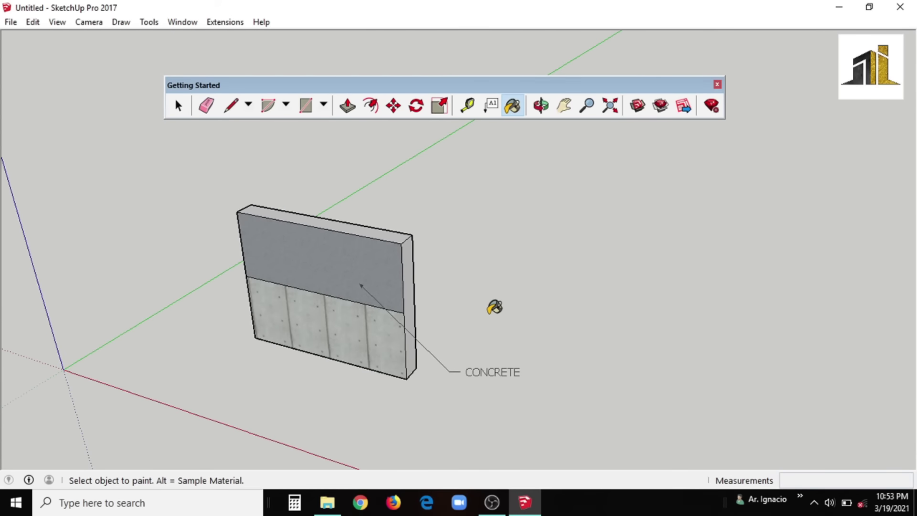
Orbit the view around the painted slab and pan it from side to side
click(546, 111)
drag(452, 256, 375, 248)
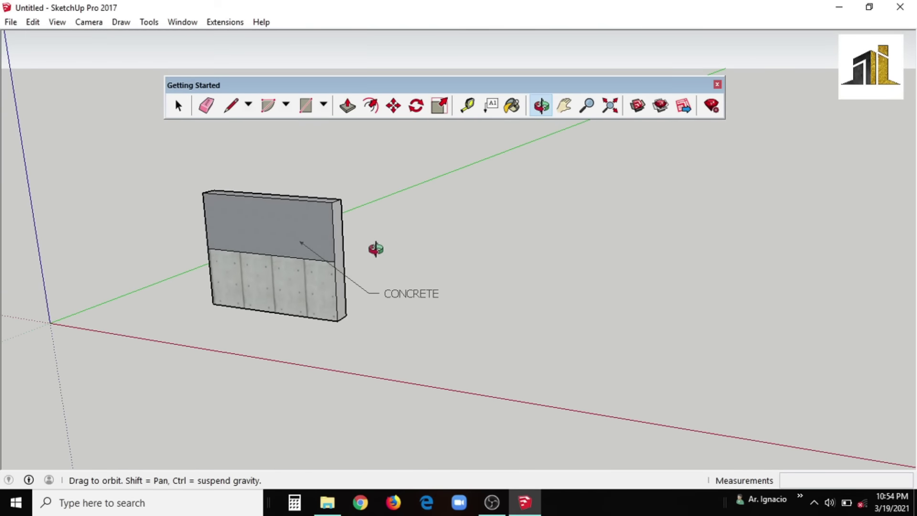
click(565, 106)
drag(248, 224, 786, 209)
drag(869, 120, 17, 167)
drag(561, 212, 899, 199)
drag(392, 262, 400, 282)
Zoom out and in close on the slab with the Zoom tool, and fit the whole model in view with Zoom Extents
key(z)
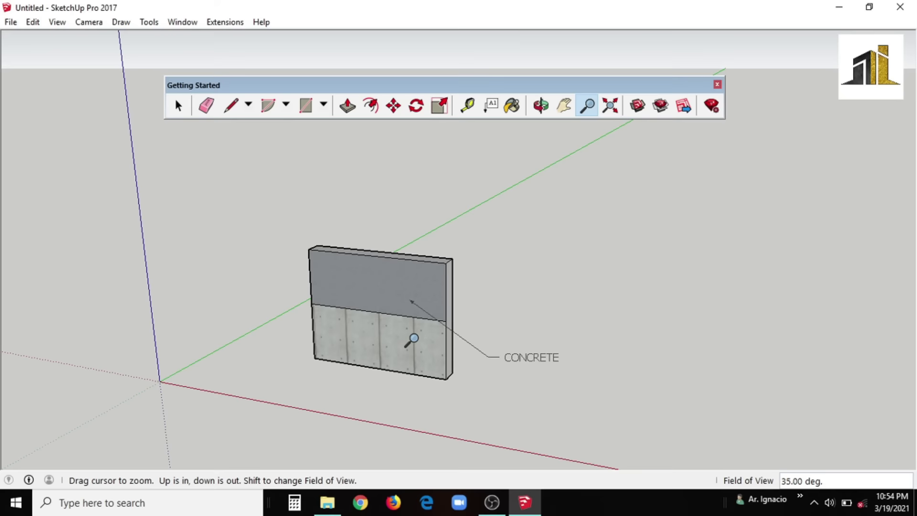
drag(411, 338, 432, 405)
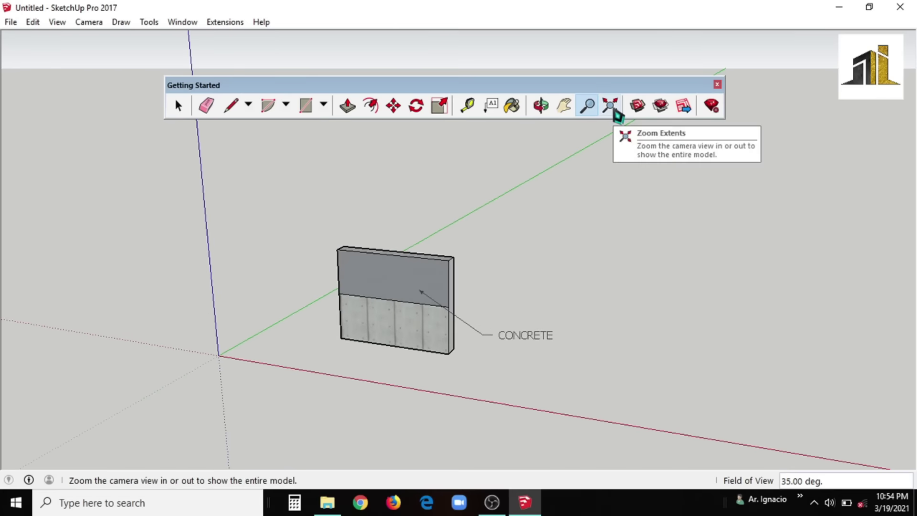
scroll(416, 280, up, 1)
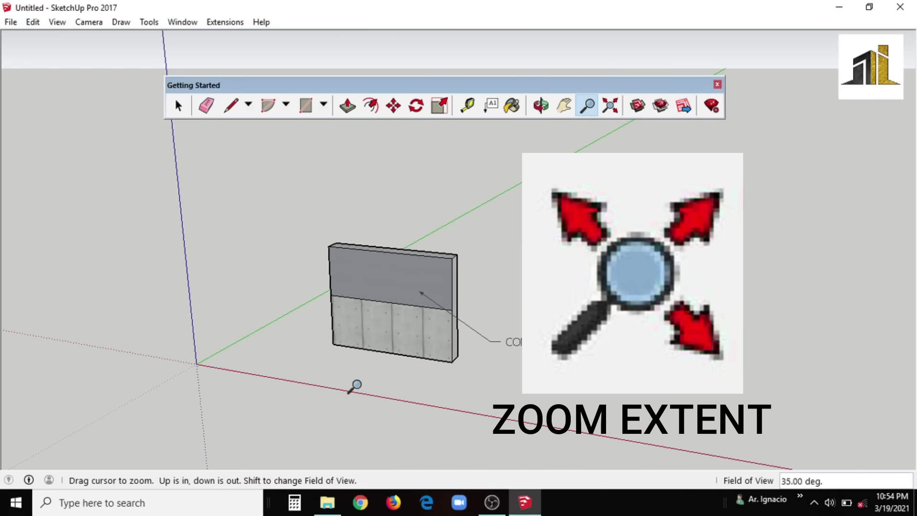
drag(383, 321, 401, 291)
drag(397, 385, 383, 187)
drag(375, 411, 364, 245)
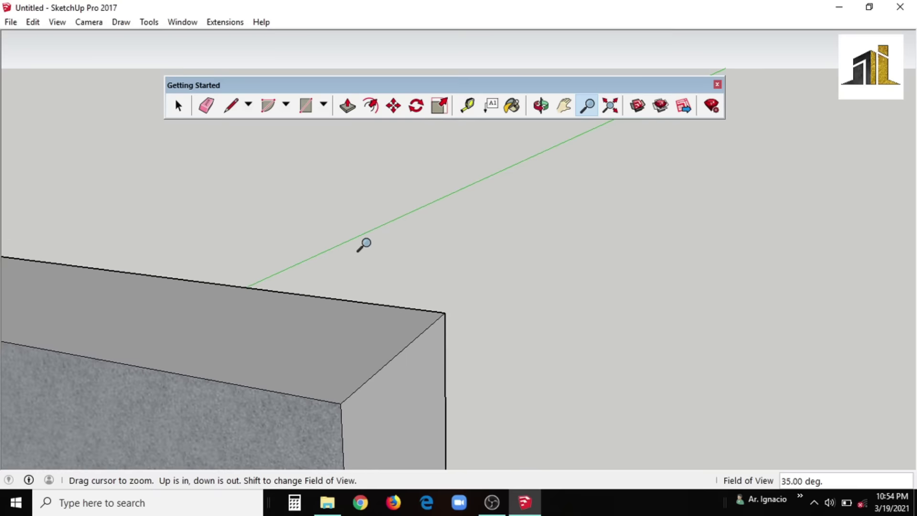
click(610, 106)
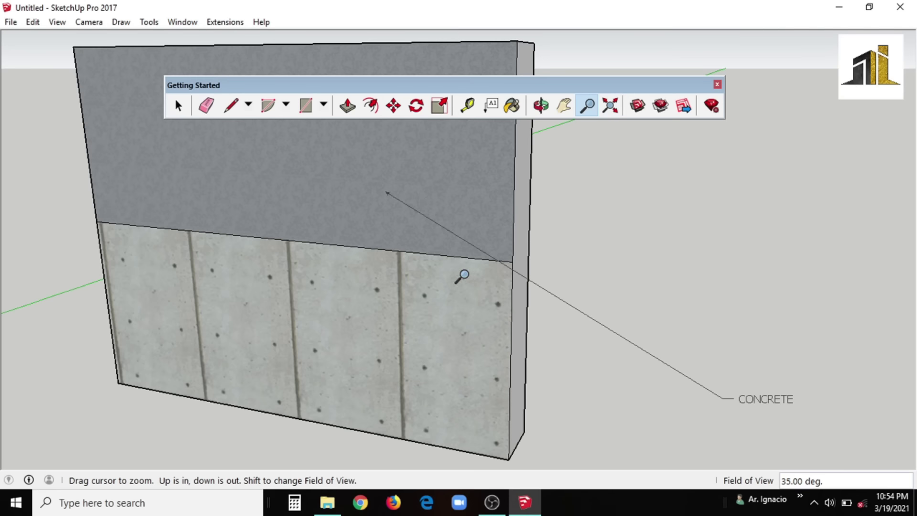
scroll(489, 330, down, 2)
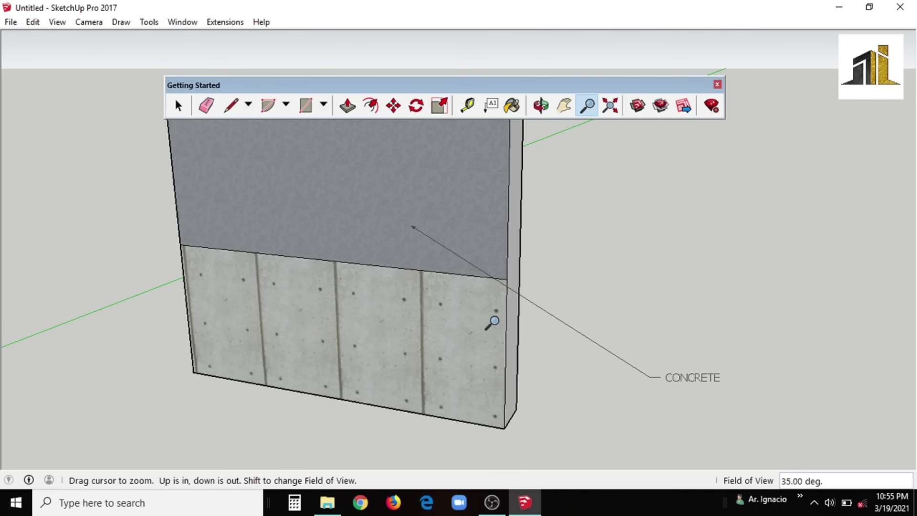
scroll(492, 322, down, 2)
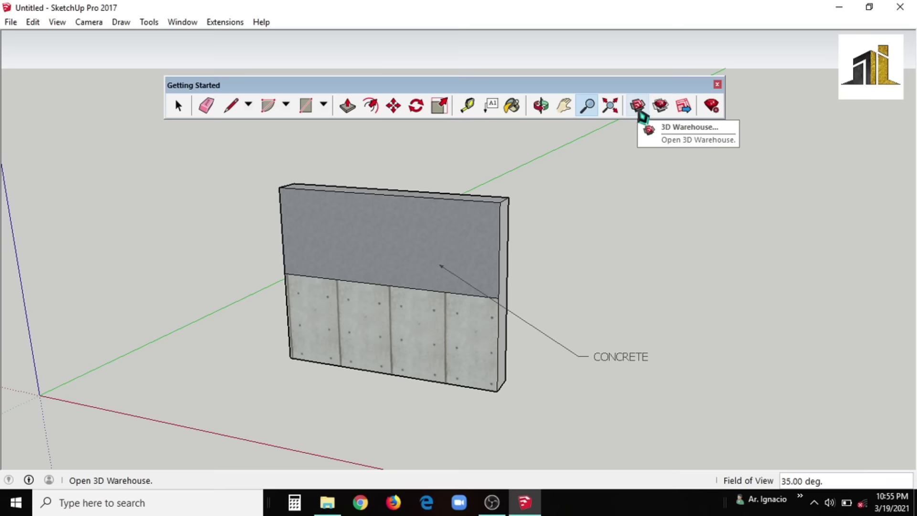
scroll(475, 351, down, 2)
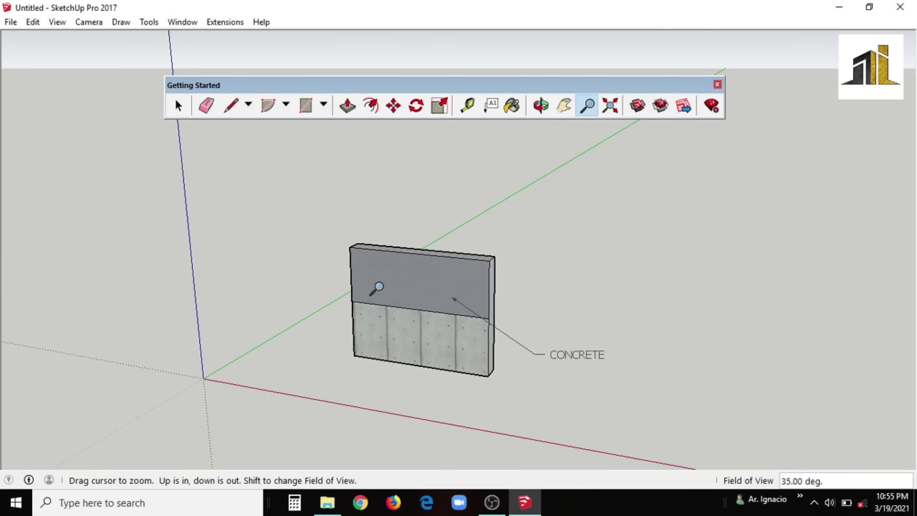
scroll(380, 287, up, 3)
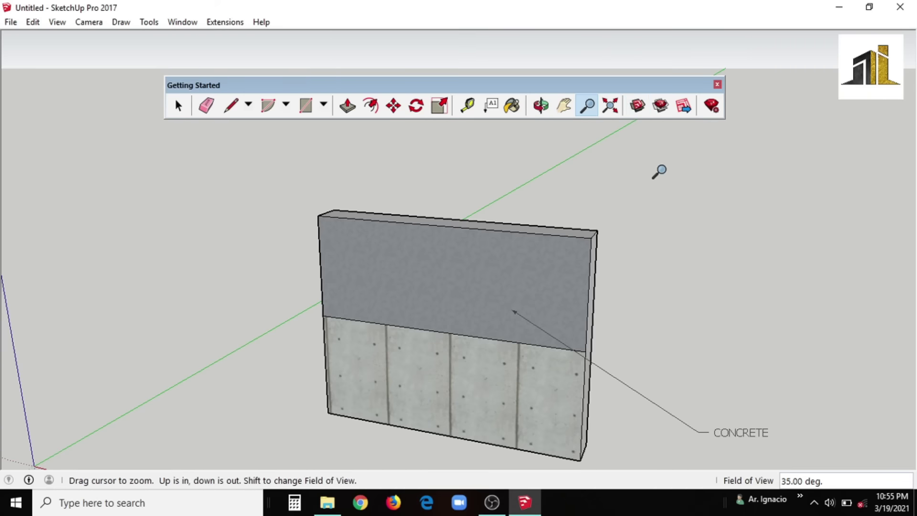
Turn on Wi-Fi in Windows and connect the computer to the secured home network
click(862, 503)
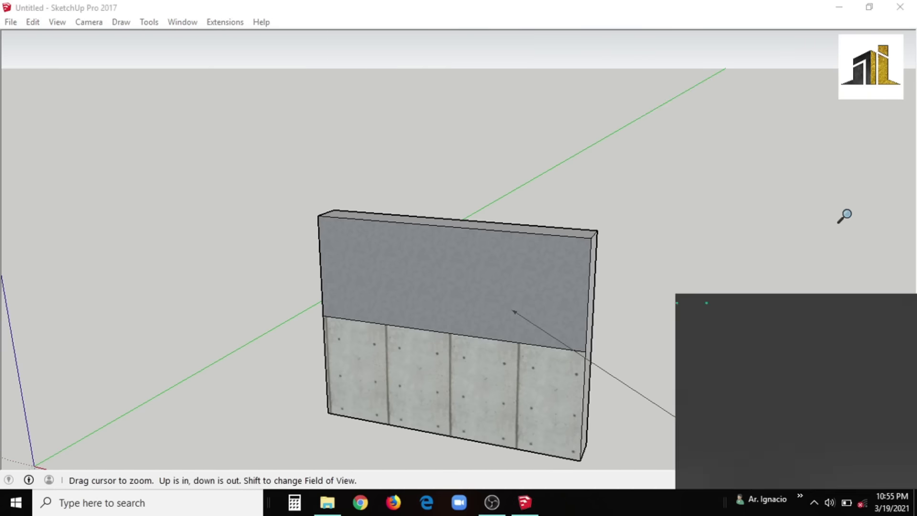
click(702, 466)
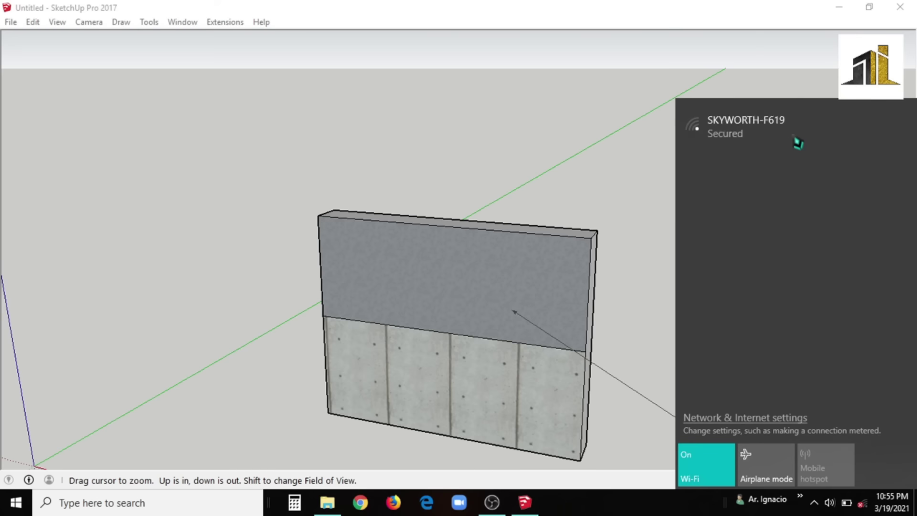
click(797, 141)
click(794, 194)
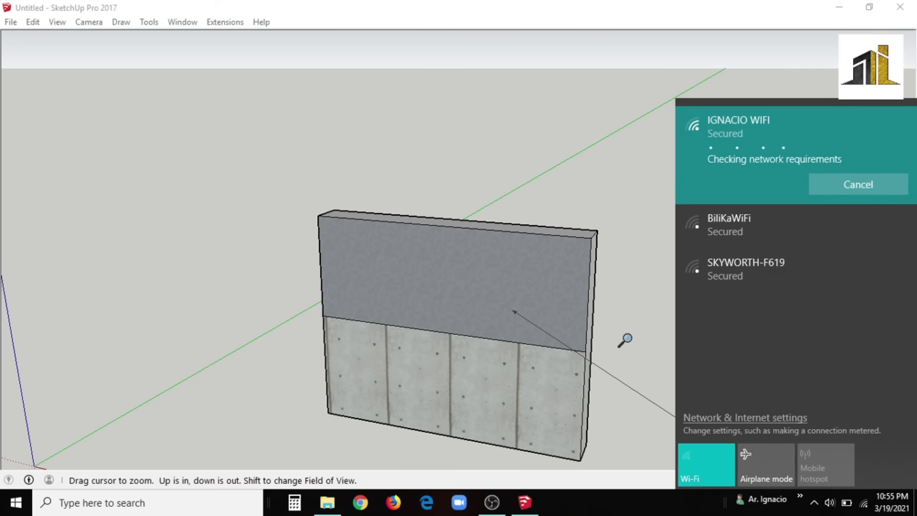
click(633, 323)
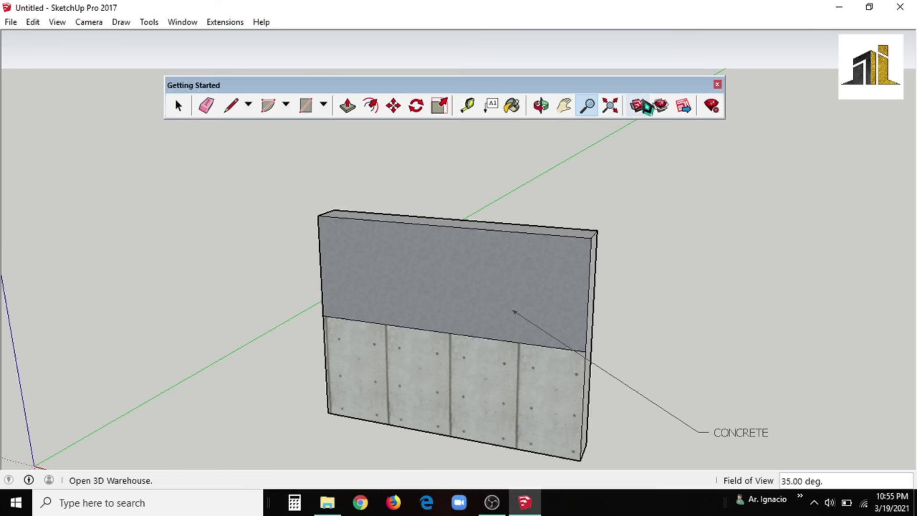
Open the 3D Warehouse and browse through its Curated Collections
click(638, 107)
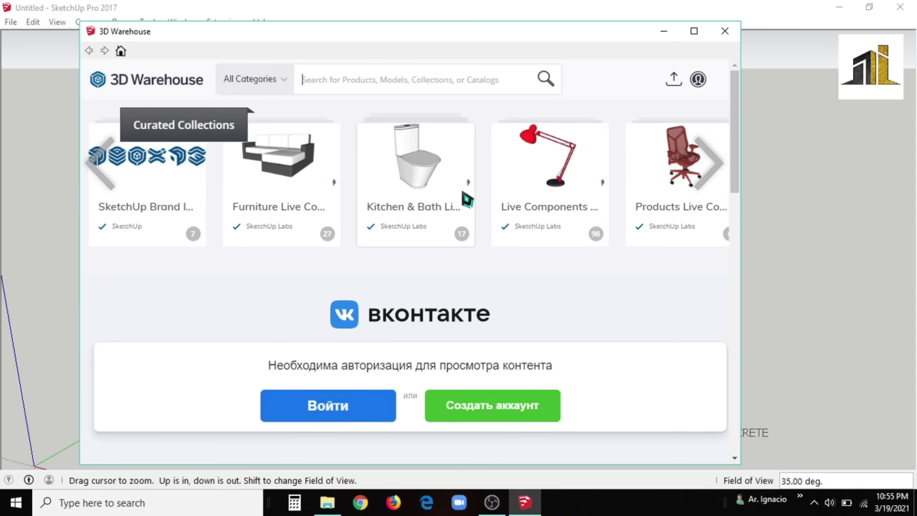
click(720, 167)
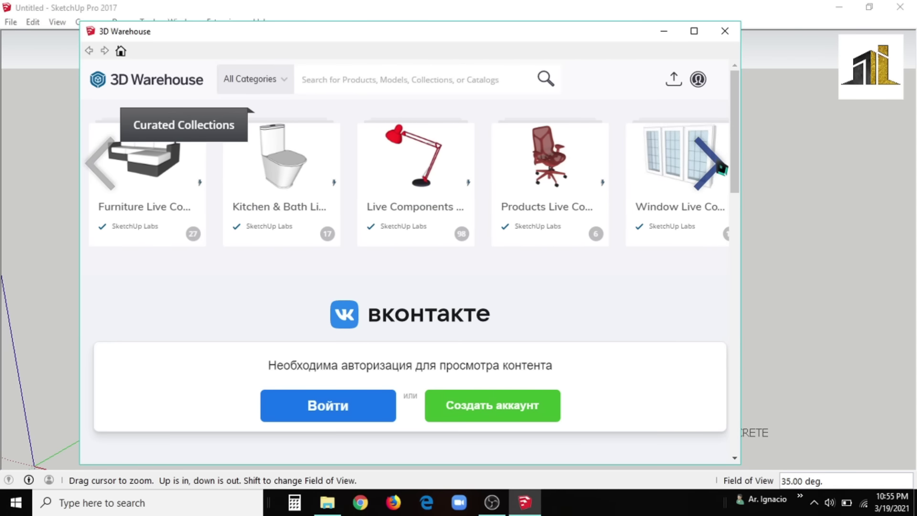
click(720, 167)
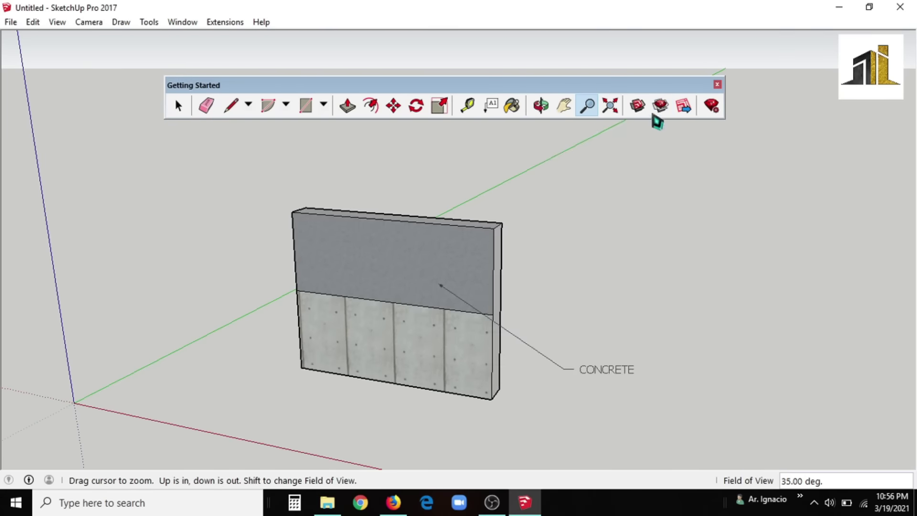
Open the Extension Warehouse and look through the extensions and developers featured on its home page
click(660, 106)
scroll(491, 193, down, 5)
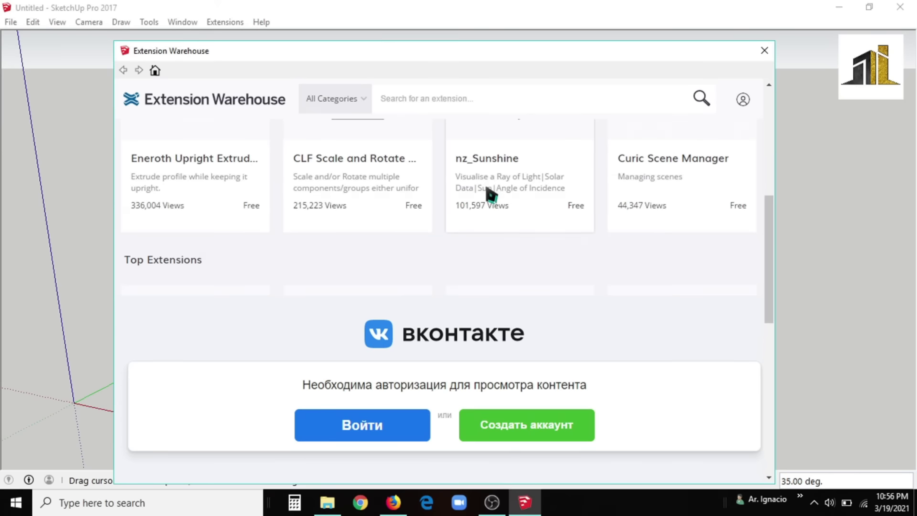
scroll(487, 213, down, 5)
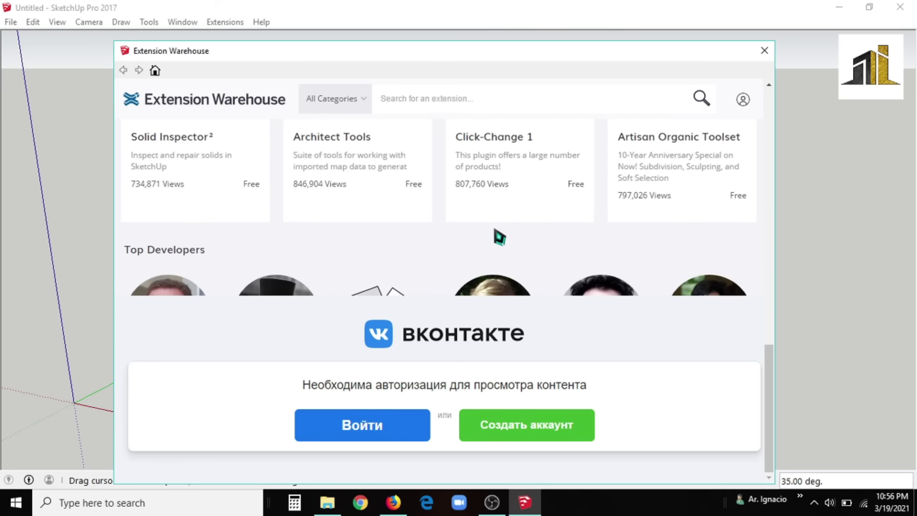
scroll(494, 229, up, 5)
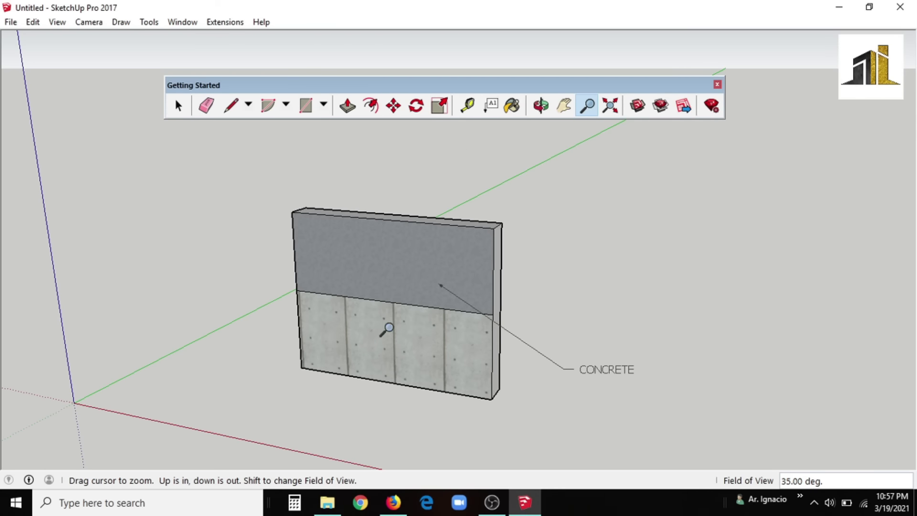
scroll(491, 300, down, 3)
scroll(493, 303, up, 4)
scroll(497, 302, down, 3)
scroll(491, 301, up, 3)
scroll(495, 297, down, 4)
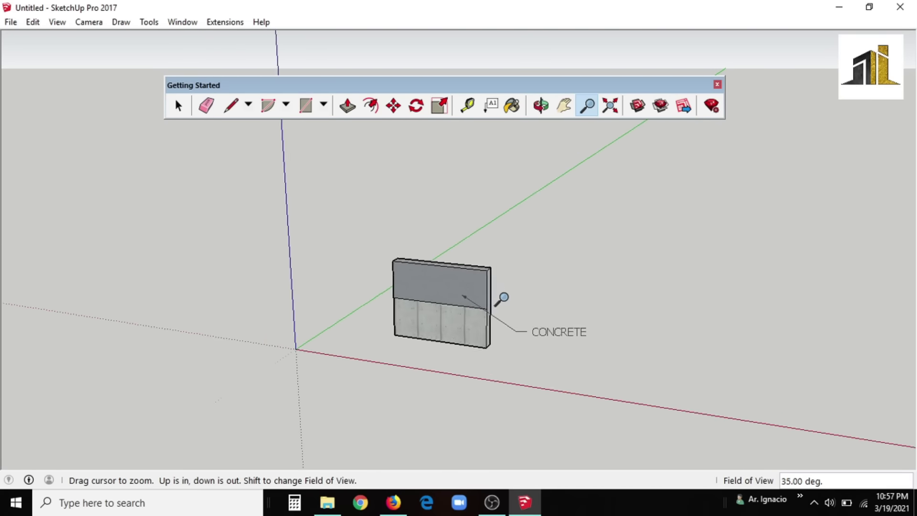
scroll(501, 299, up, 2)
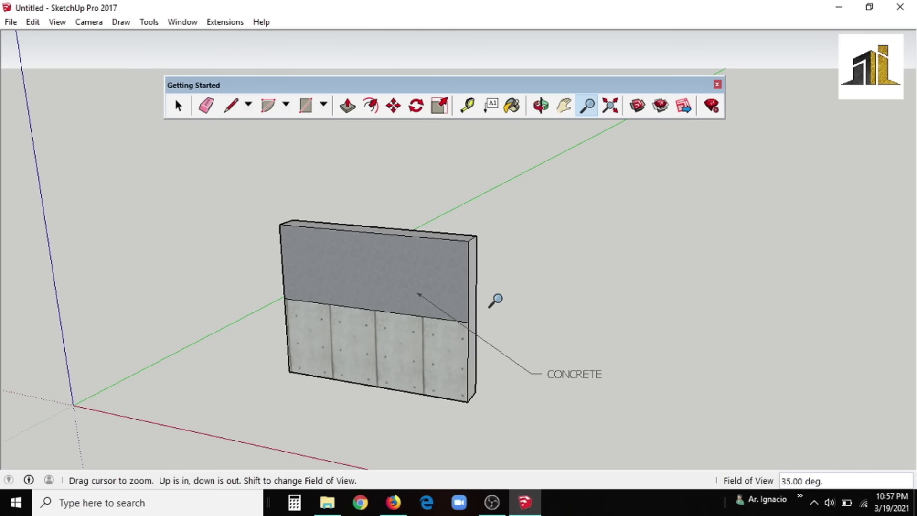
scroll(382, 309, up, 3)
scroll(387, 317, down, 3)
scroll(390, 317, up, 3)
scroll(394, 327, down, 3)
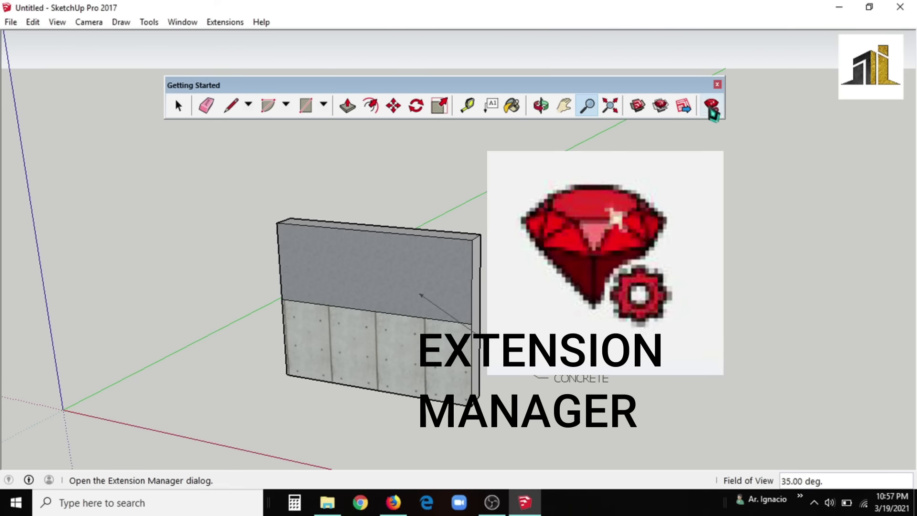
scroll(633, 234, down, 4)
scroll(636, 228, up, 6)
scroll(278, 326, down, 6)
scroll(301, 317, up, 1)
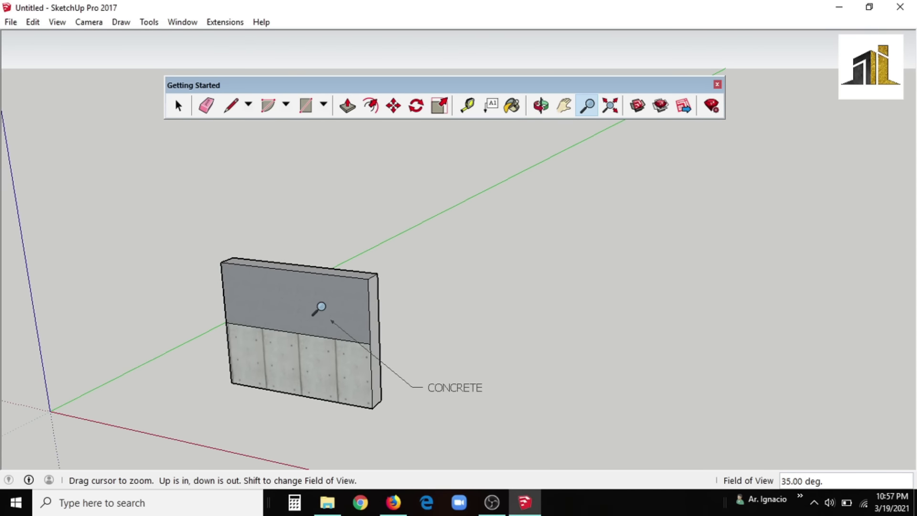
Open the Extension Manager and look through the list of installed extensions
click(712, 108)
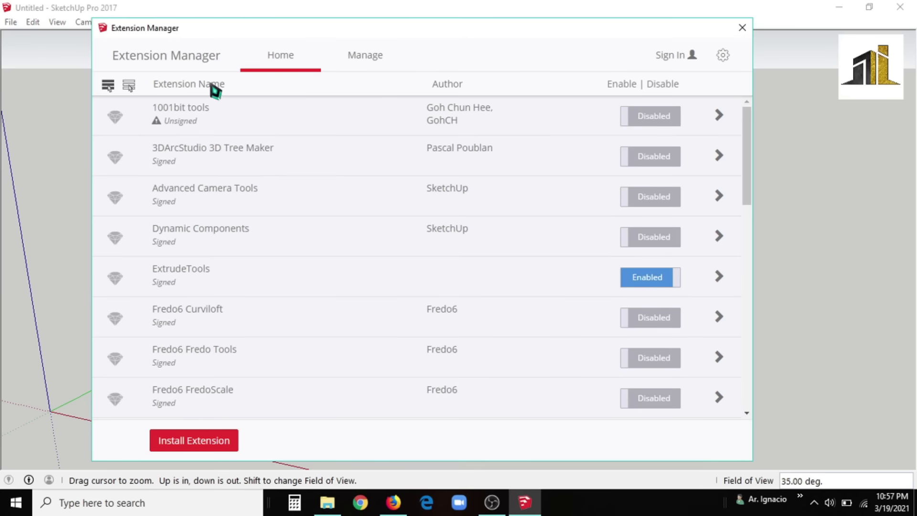
scroll(246, 153, down, 6)
scroll(237, 204, down, 9)
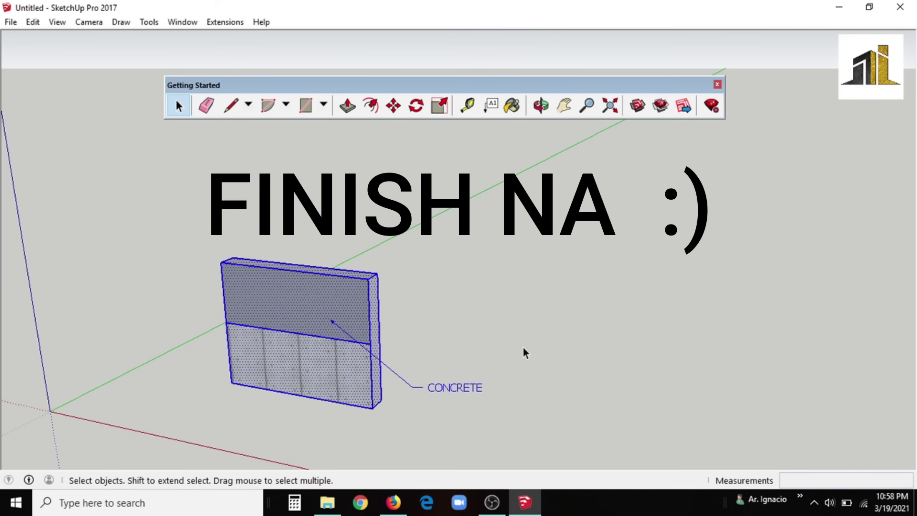
Delete the whole painted slab together with its CONCRETE leader text
key(Delete)
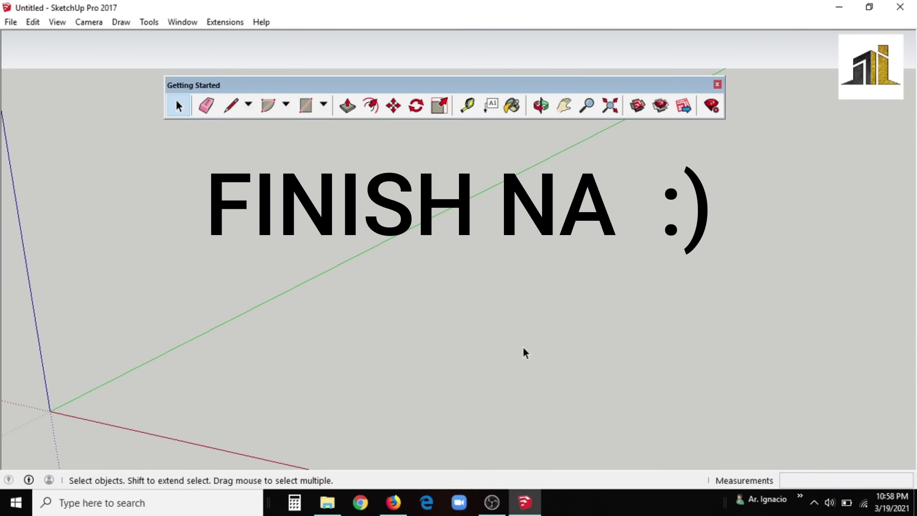
scroll(526, 352, down, 1)
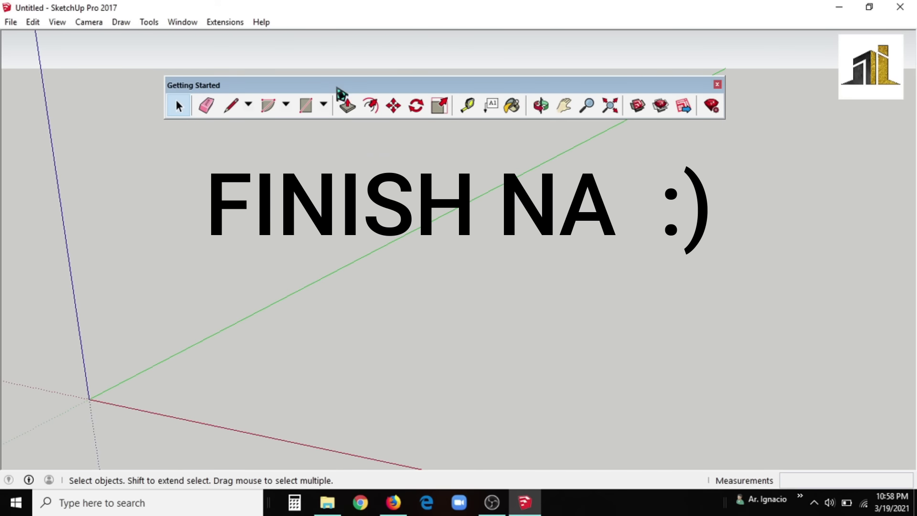